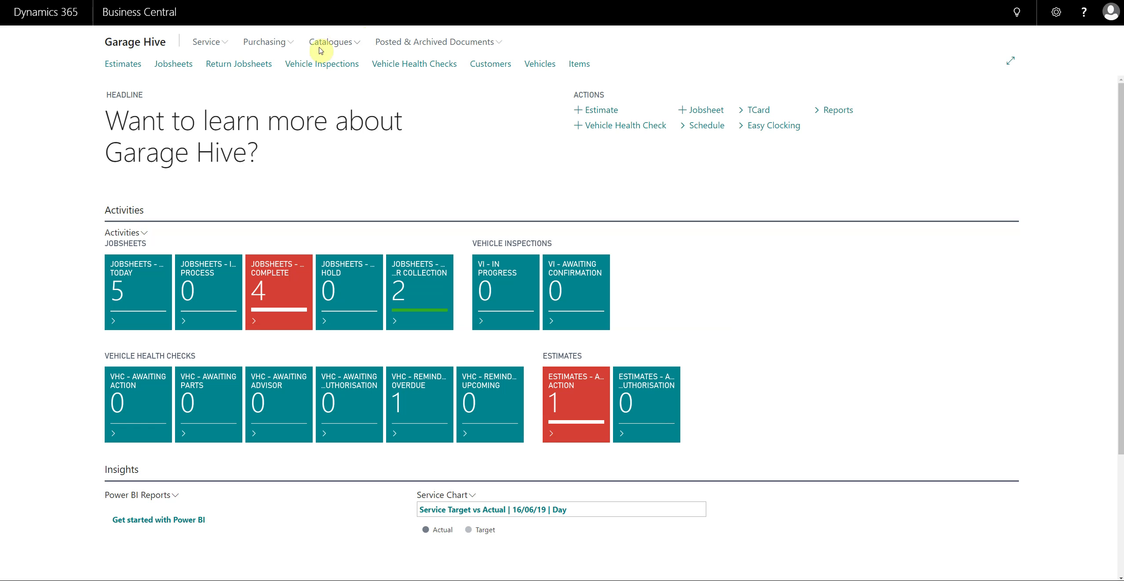
# Open the first Parts Direct purchase return order from the list of purchase return orders
pyautogui.click(266, 43)
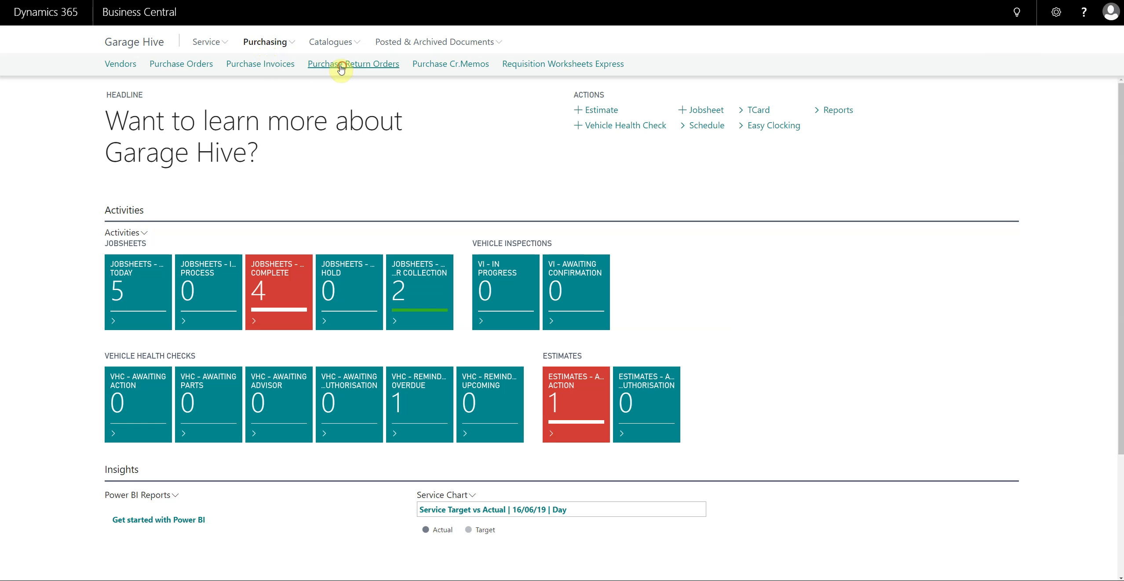
pyautogui.click(343, 65)
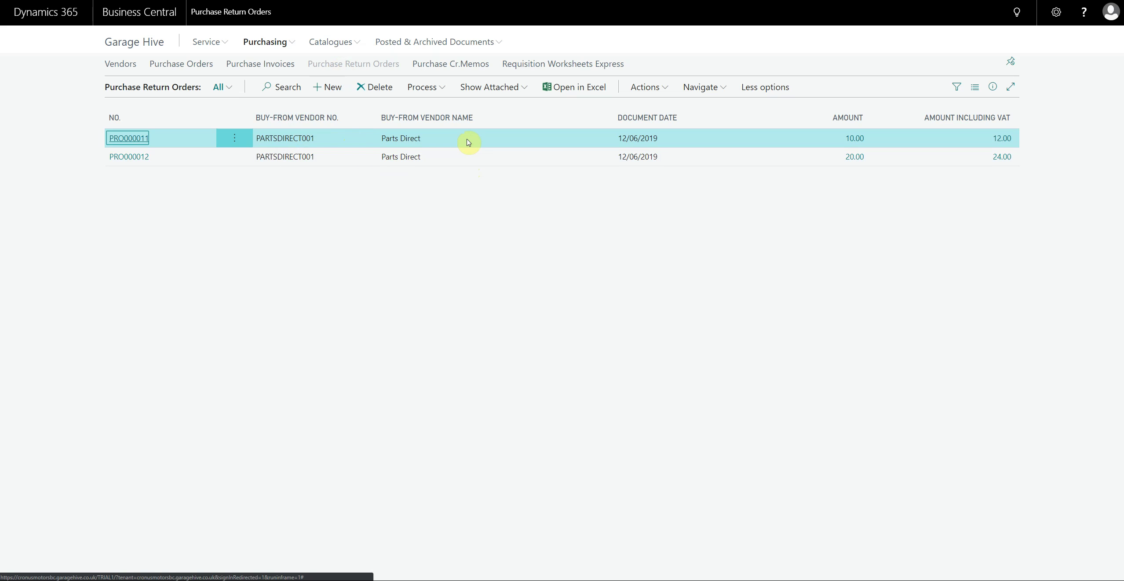
pyautogui.click(466, 153)
pyautogui.click(458, 143)
pyautogui.click(453, 157)
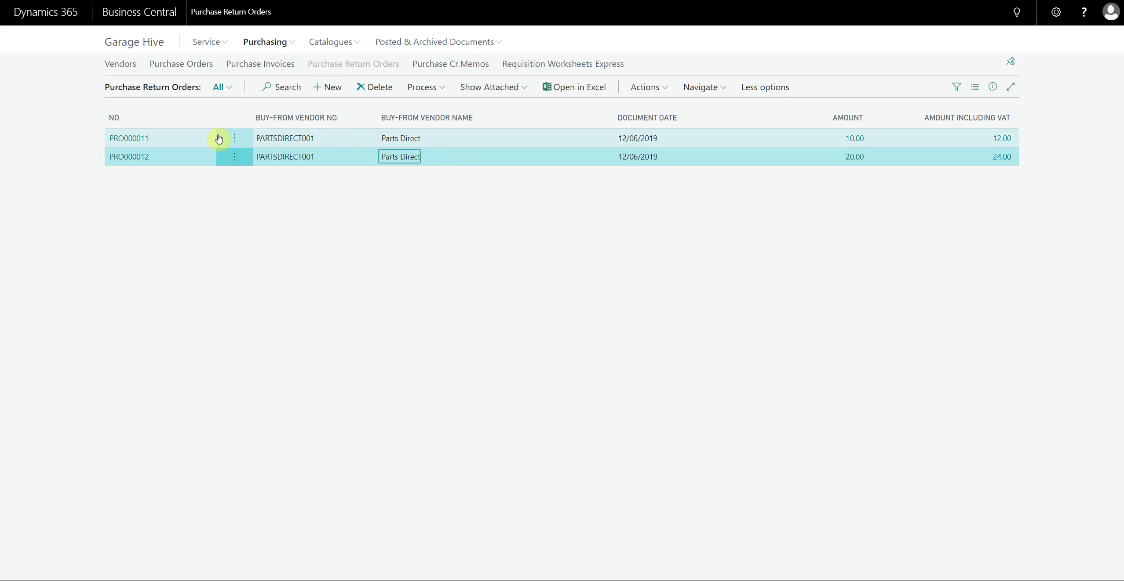
pyautogui.click(141, 139)
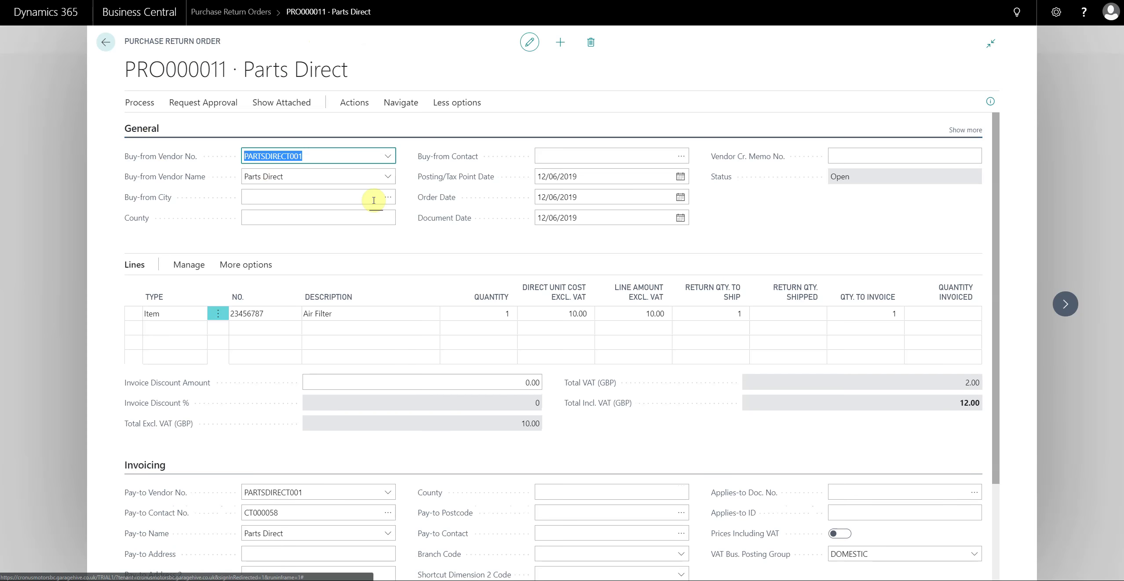
# Review the air filter line's return quantity to ship and quantity to invoice, and post the return order with the Ship option
pyautogui.click(719, 317)
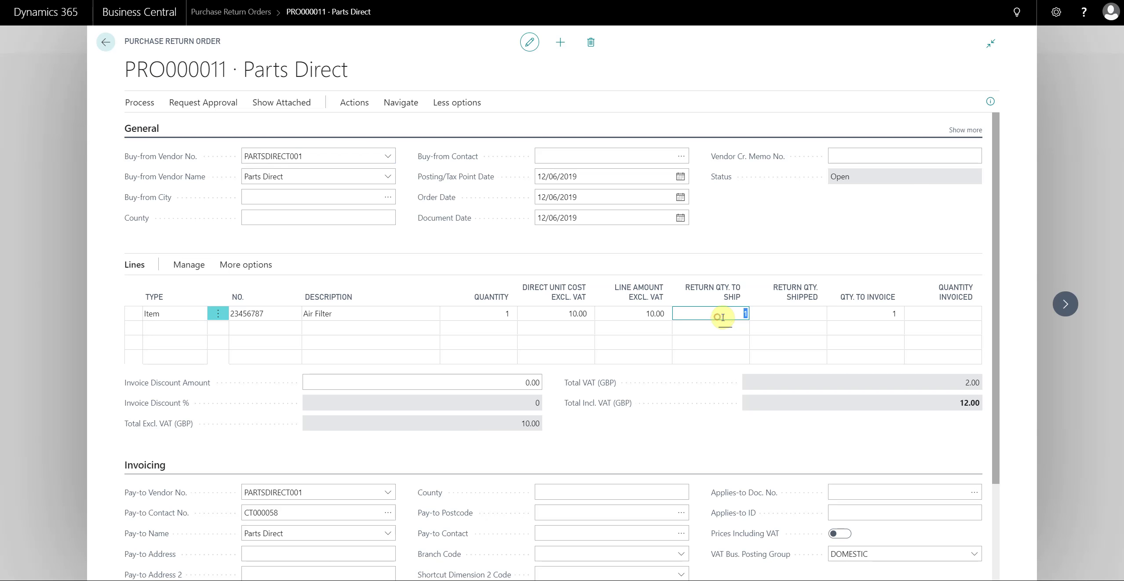
pyautogui.click(847, 313)
pyautogui.click(714, 315)
pyautogui.click(134, 105)
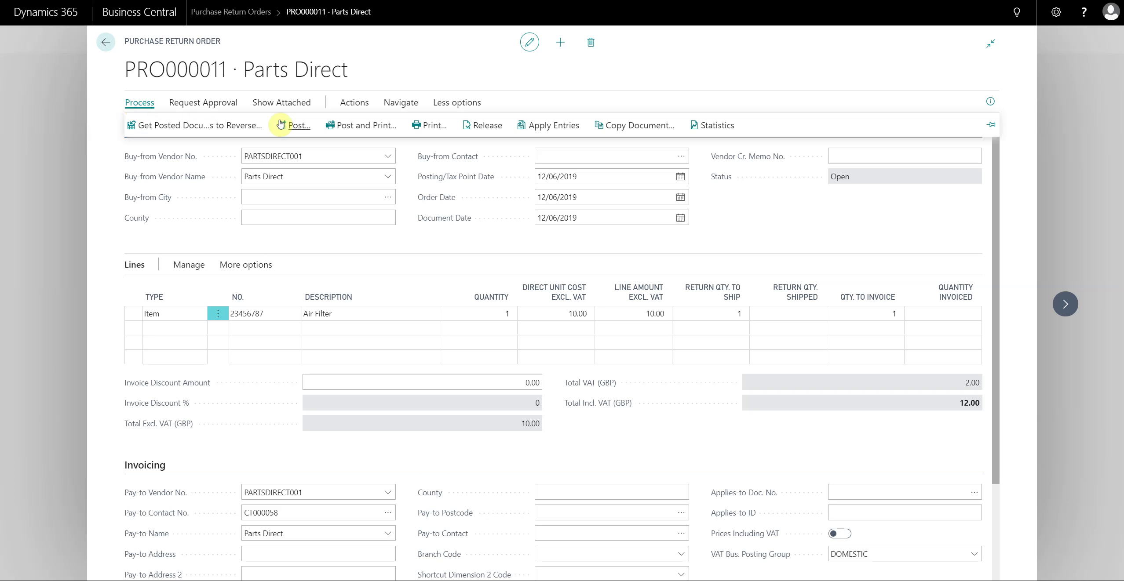
pyautogui.click(293, 126)
pyautogui.click(461, 265)
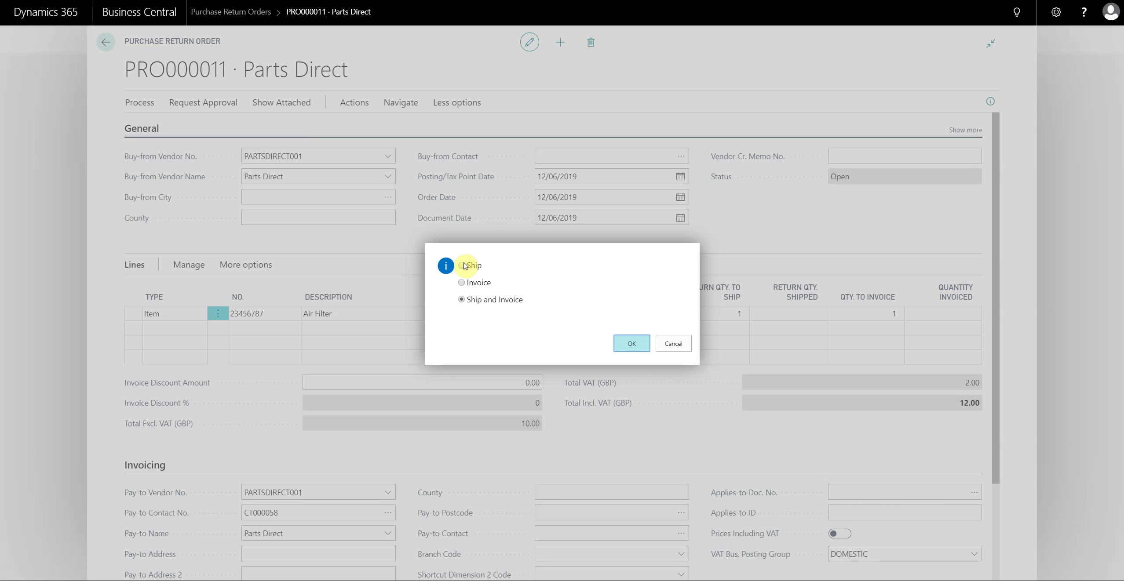
pyautogui.click(631, 347)
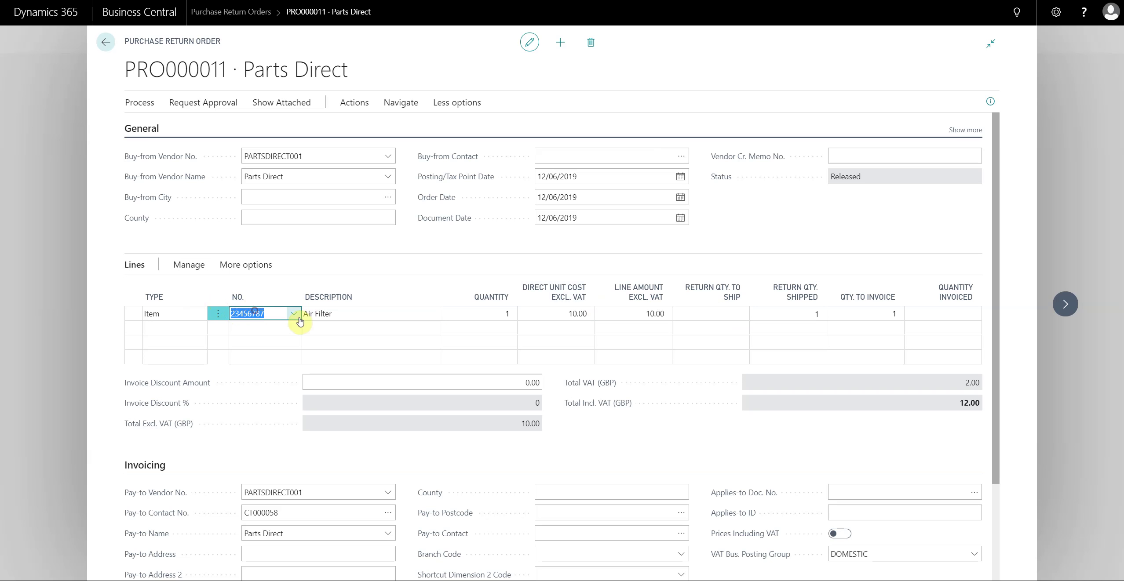
# Check the air filter line's item, shipped return quantity and quantity to invoice, and close the return order
pyautogui.click(295, 316)
pyautogui.click(294, 316)
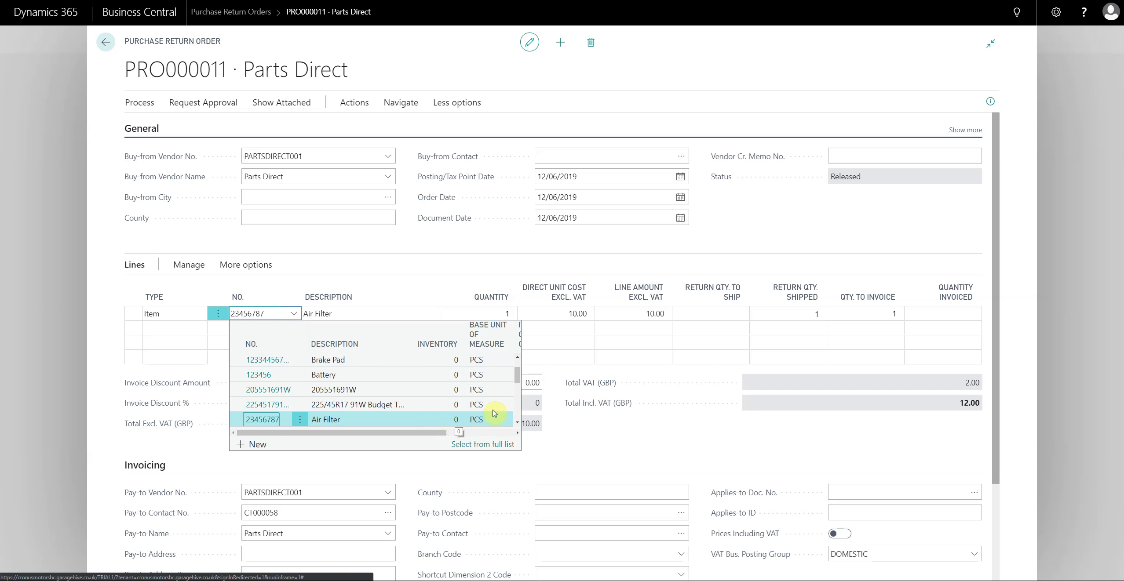
pyautogui.click(785, 314)
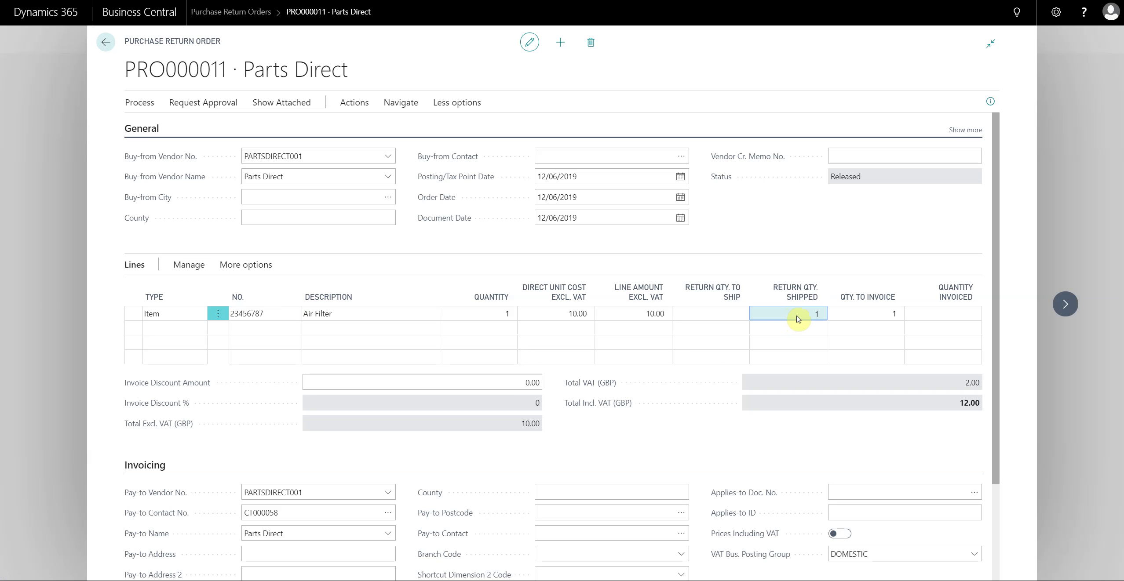
pyautogui.click(801, 314)
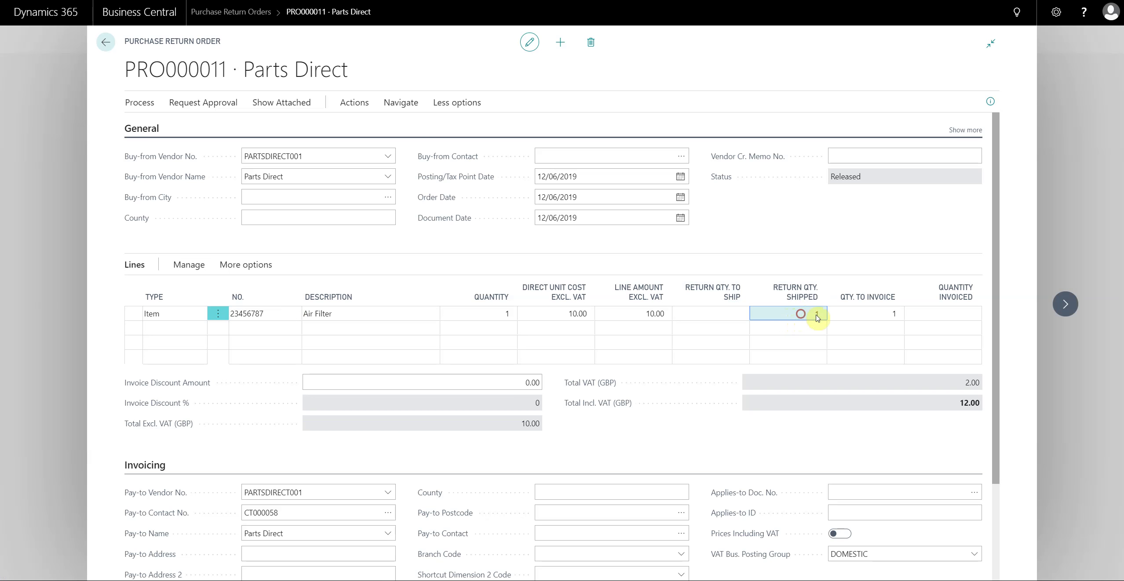
pyautogui.click(880, 315)
pyautogui.moveTo(903, 314); pyautogui.dragTo(882, 315)
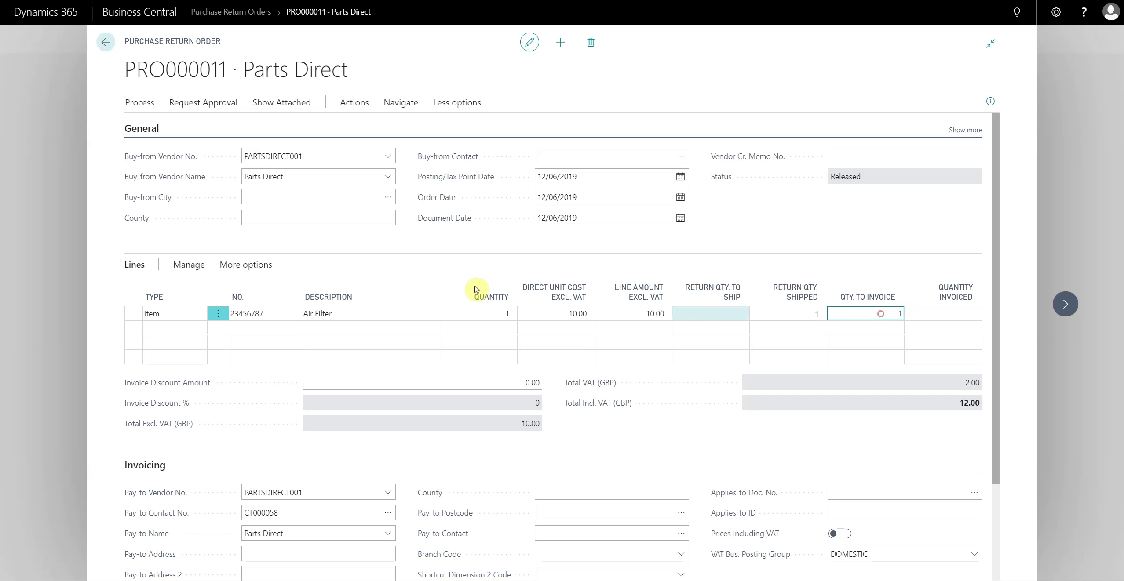
pyautogui.click(66, 225)
# Post the Parts Direct return order for the timing belt kit with the Ship option, check its quantity to invoice and close it
pyautogui.click(126, 158)
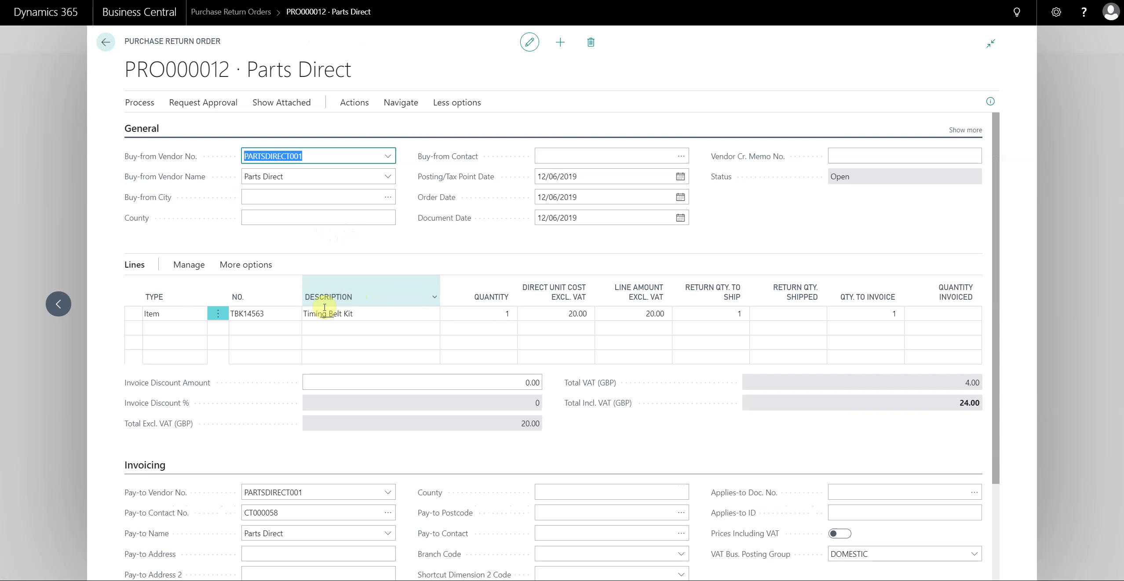
pyautogui.click(140, 103)
pyautogui.click(294, 131)
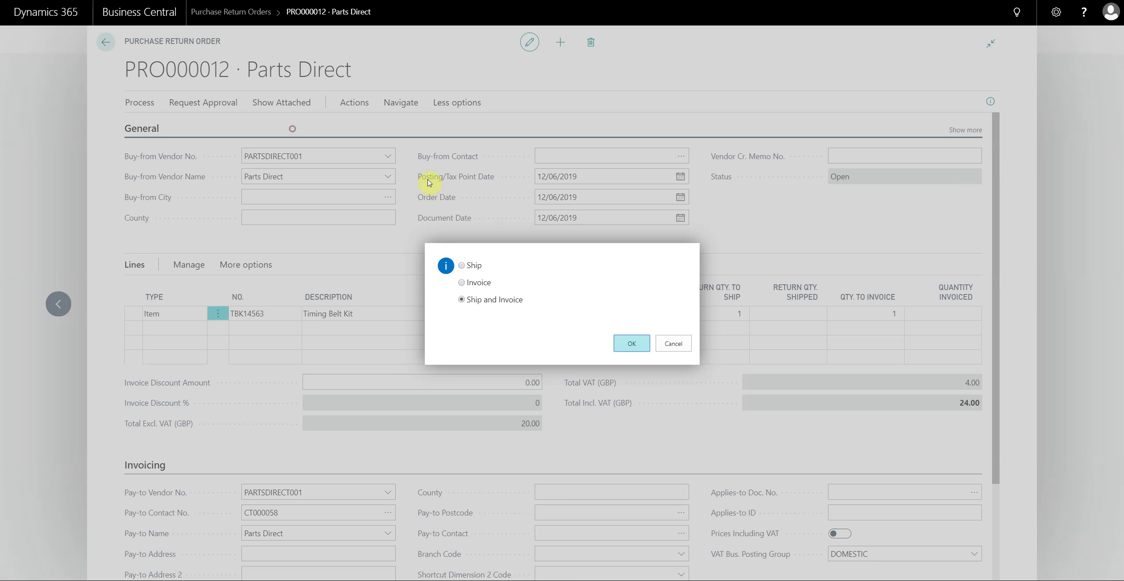
pyautogui.click(474, 264)
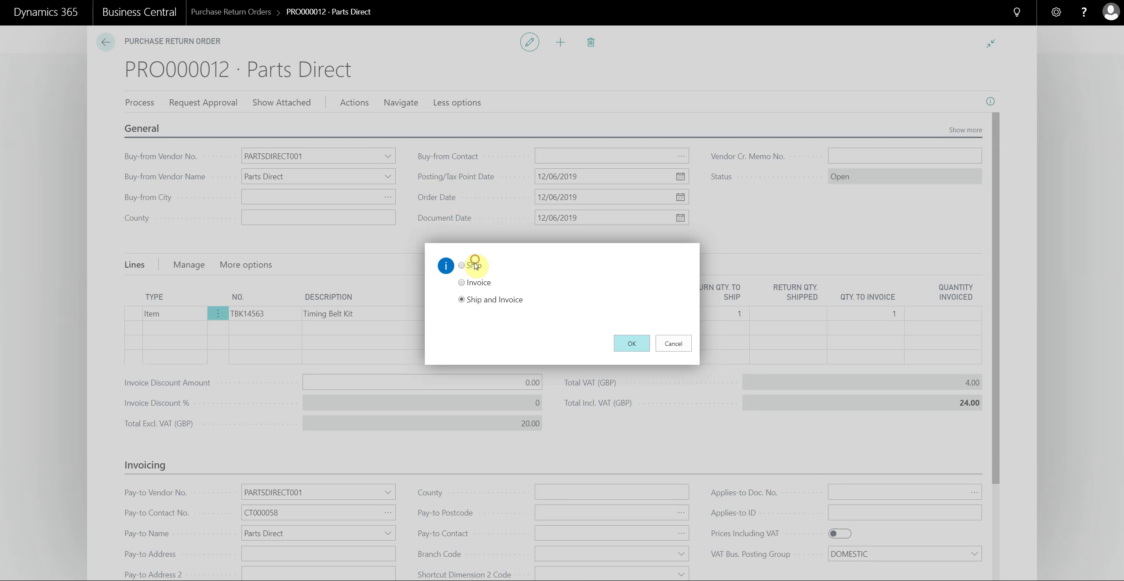
pyautogui.click(630, 343)
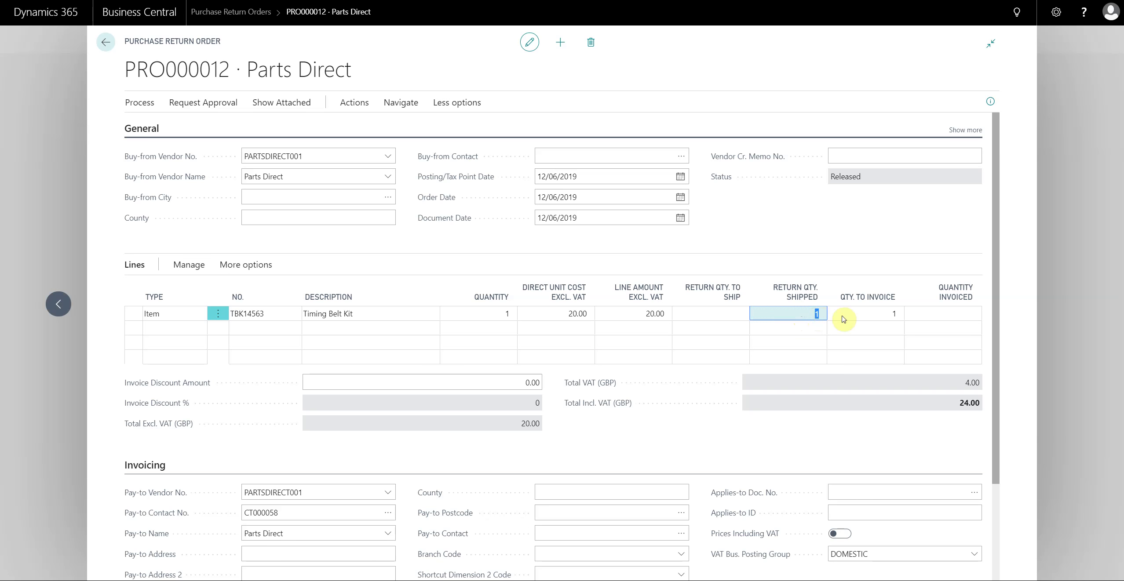
pyautogui.click(884, 314)
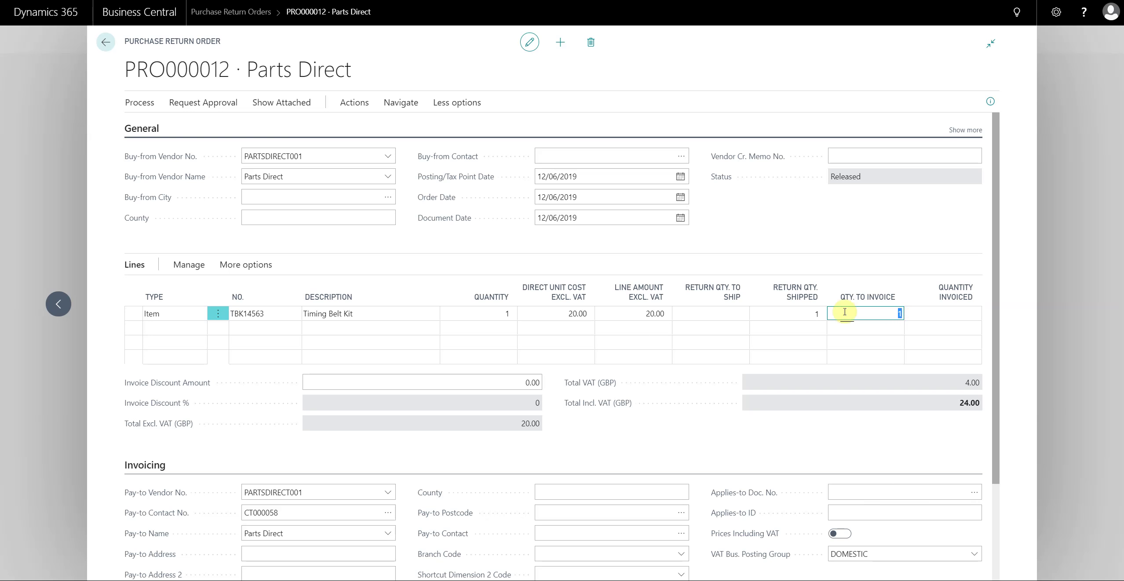
pyautogui.click(49, 220)
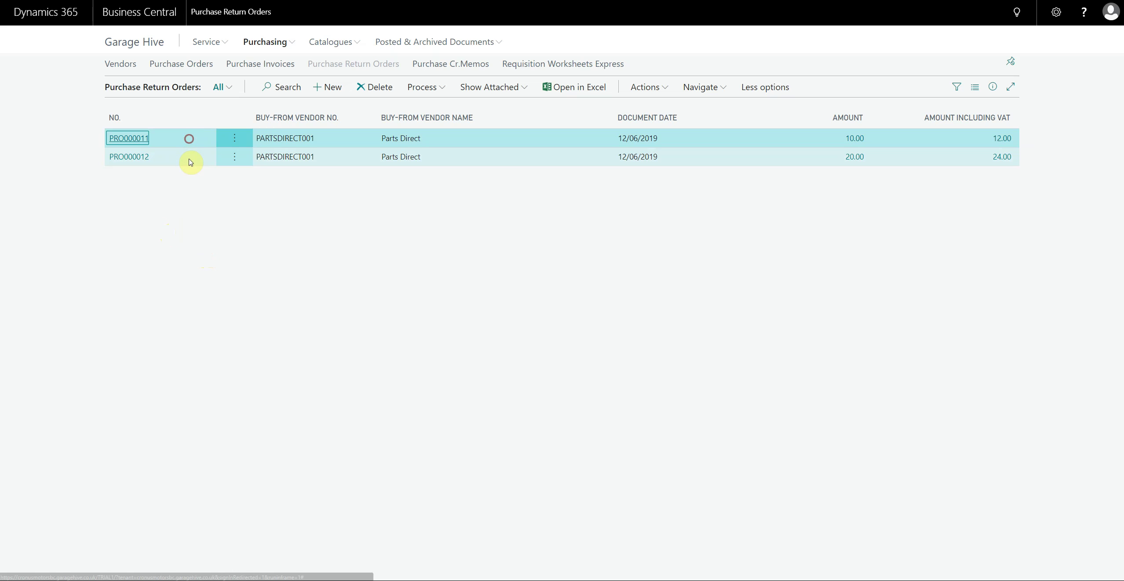
# Reopen the first Parts Direct return order to review its air filter line, and close it again
pyautogui.click(174, 140)
pyautogui.click(129, 140)
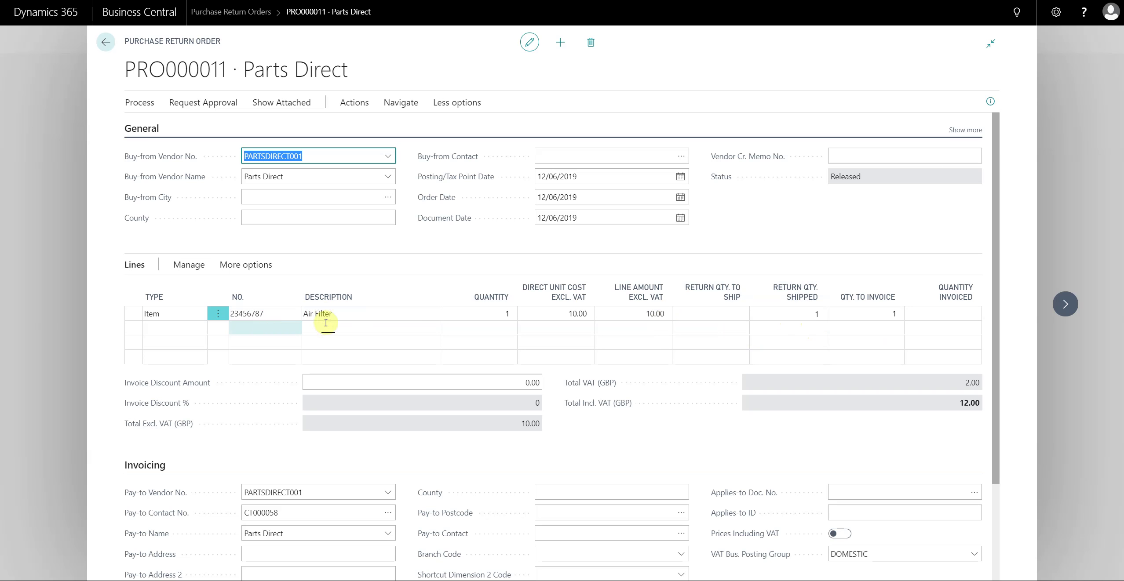
pyautogui.click(273, 333)
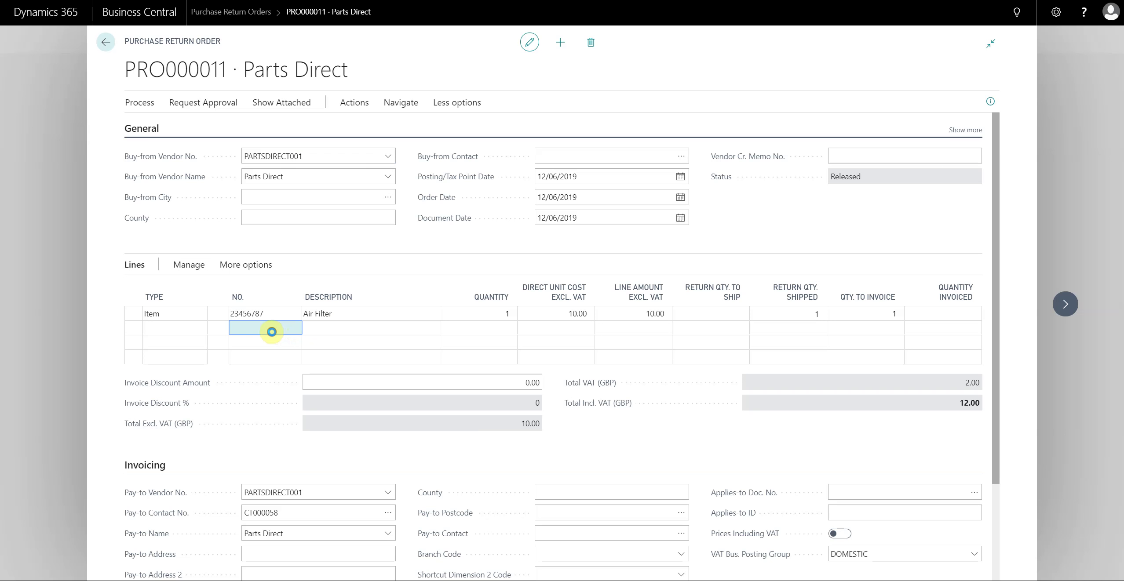
pyautogui.click(326, 313)
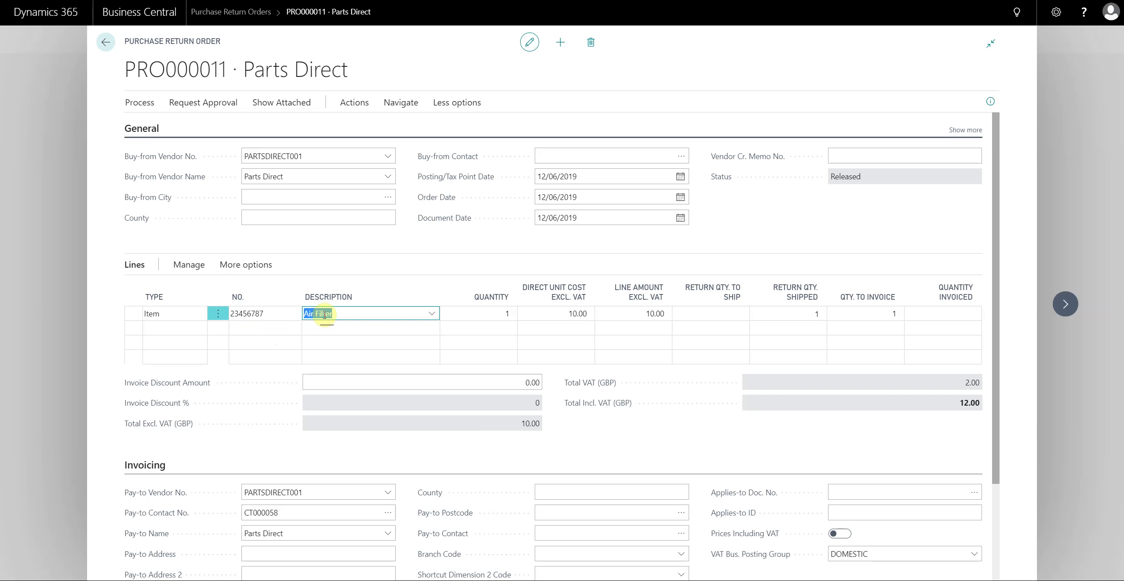
pyautogui.click(63, 225)
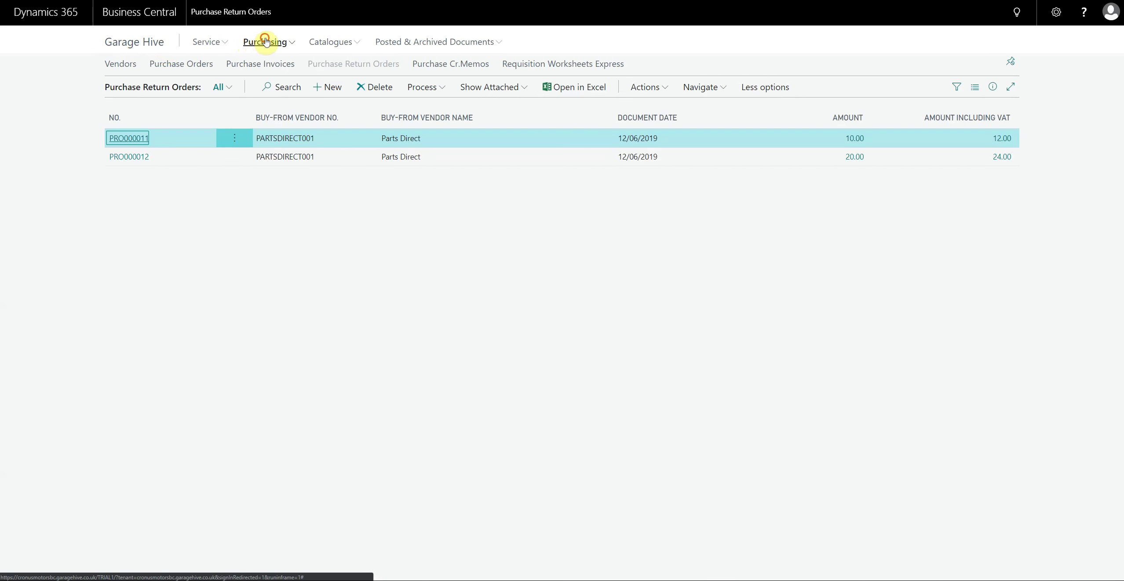
# Create a new purchase credit memo with Parts Direct as the vendor
pyautogui.click(448, 65)
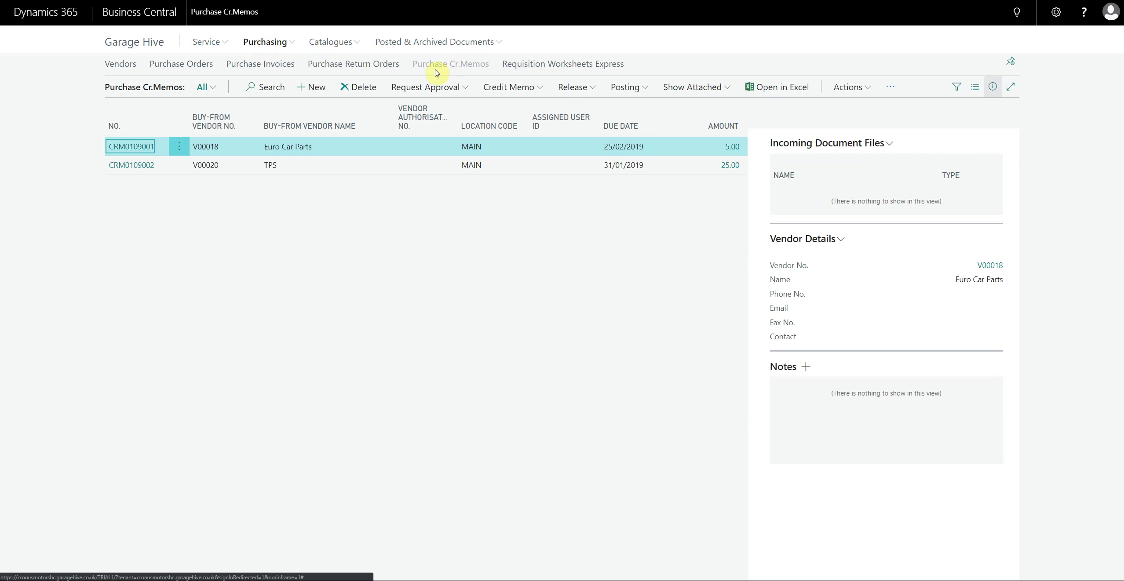
pyautogui.click(312, 88)
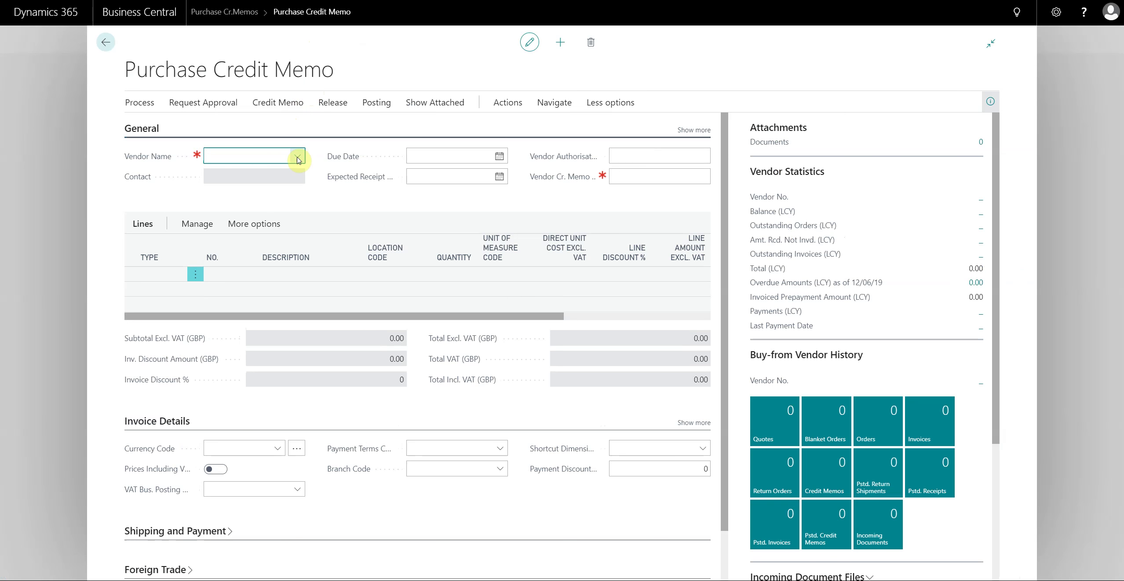
pyautogui.click(297, 156)
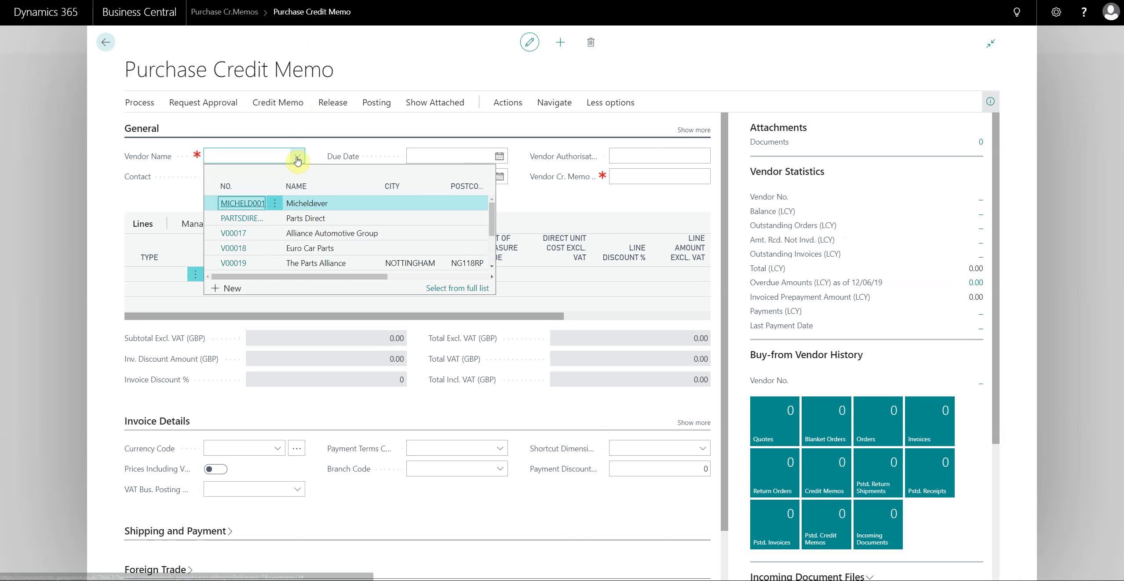
pyautogui.click(241, 219)
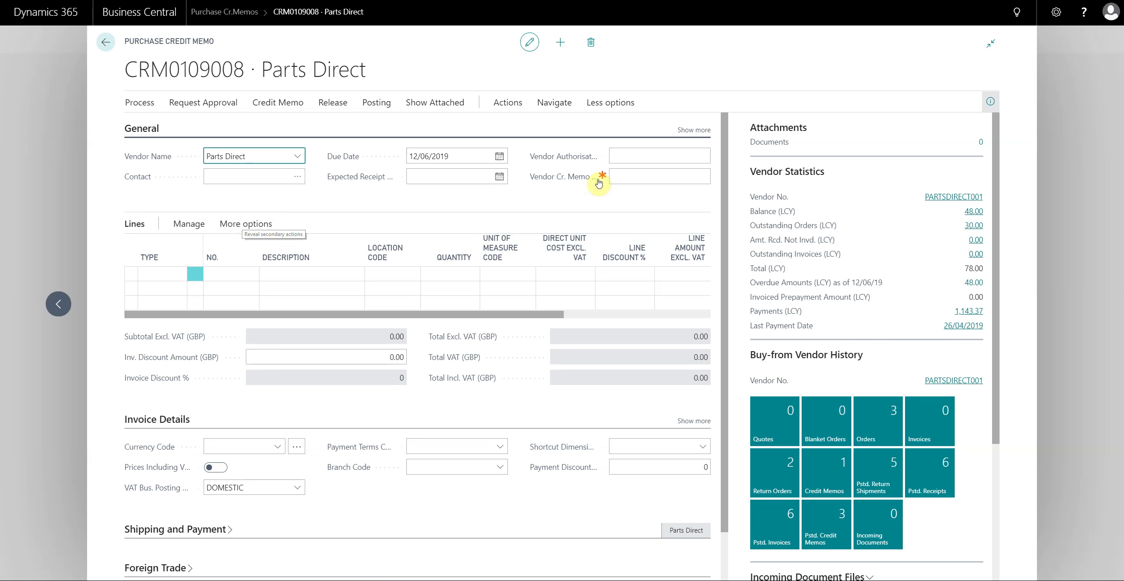
# Hide the credit memo's vendor information pane and pin the line functions so they stay displayed
pyautogui.click(981, 101)
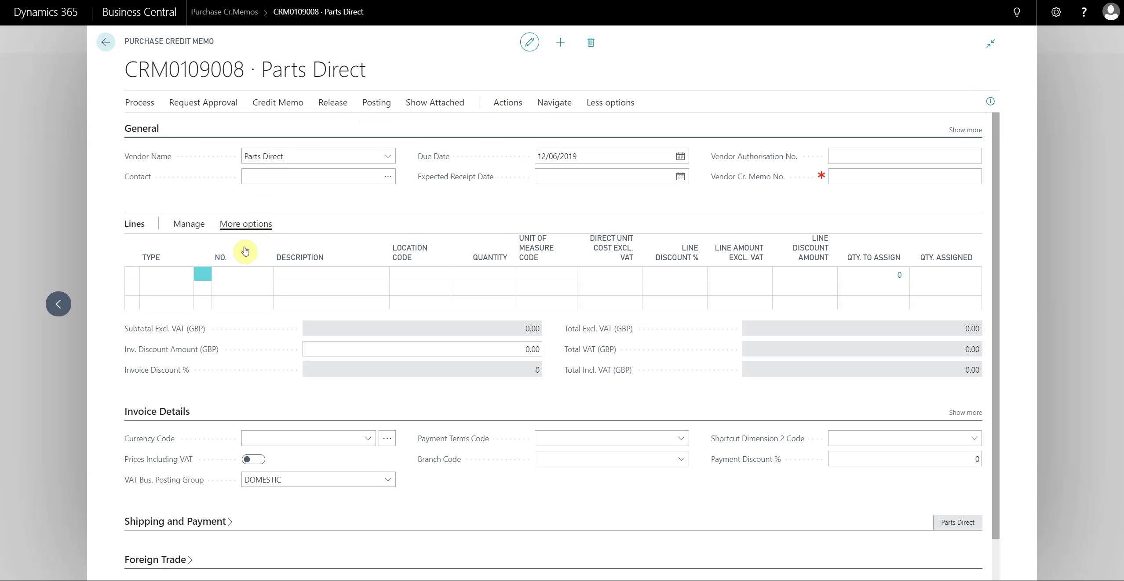
pyautogui.click(246, 224)
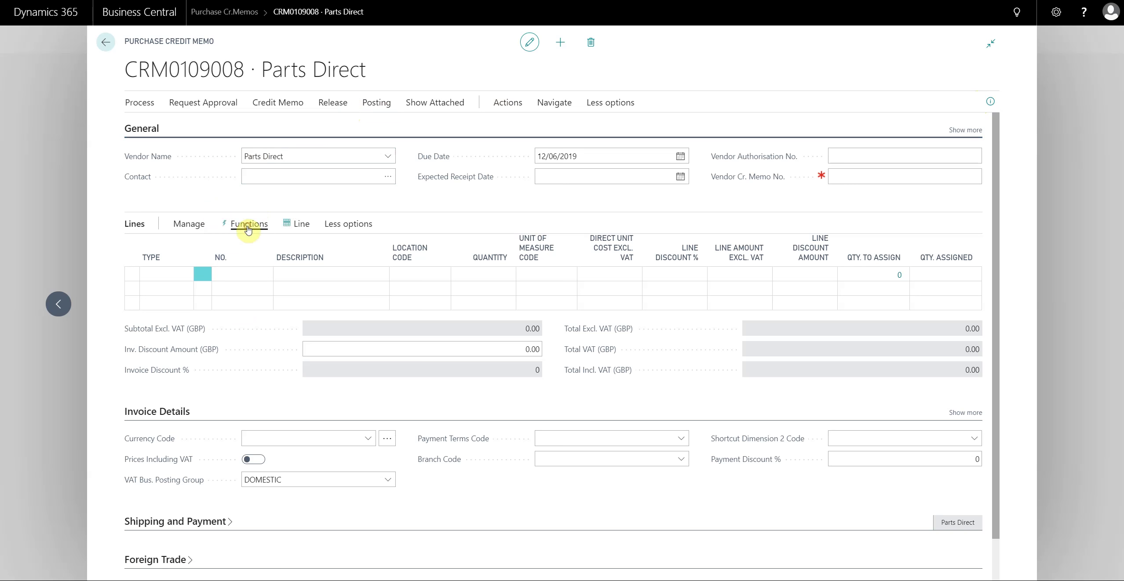
pyautogui.click(248, 225)
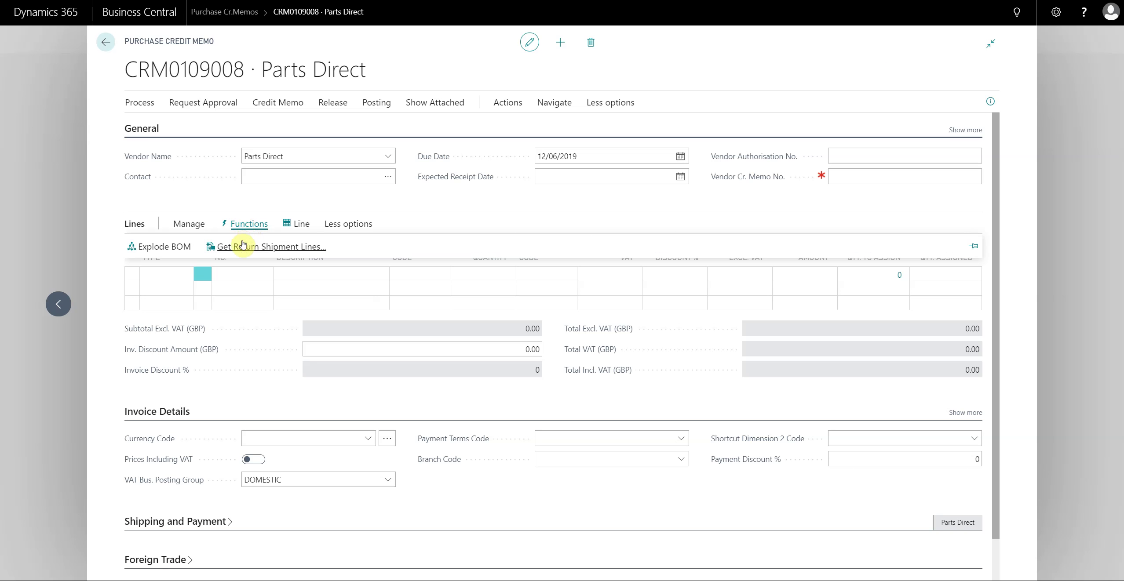
pyautogui.click(974, 245)
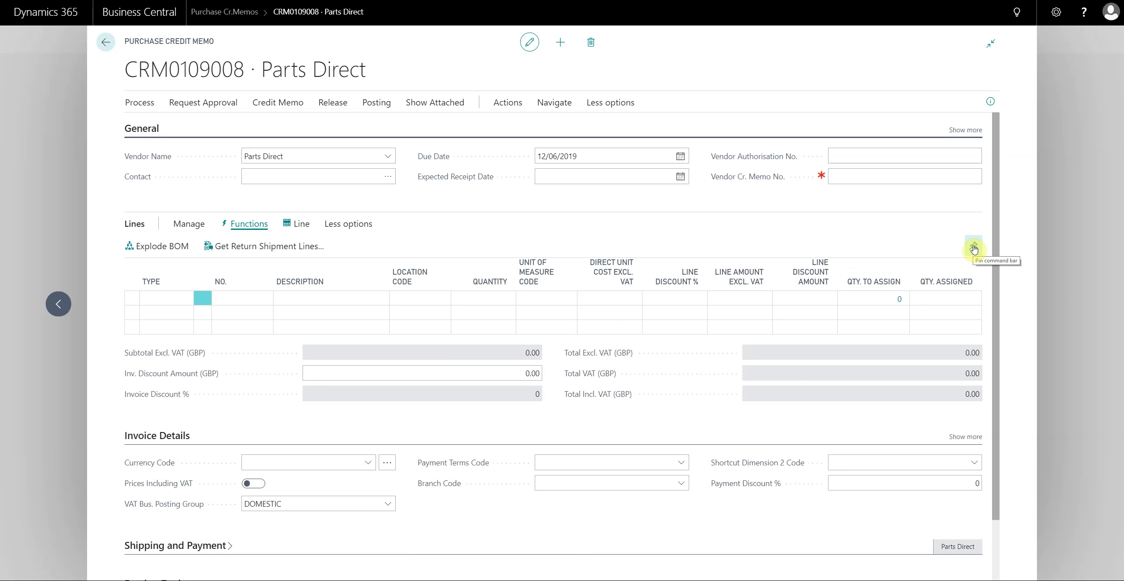
# Get the return shipment lines for both the Air Filter and the Timing Belt Kit into the credit memo and review them
pyautogui.click(251, 247)
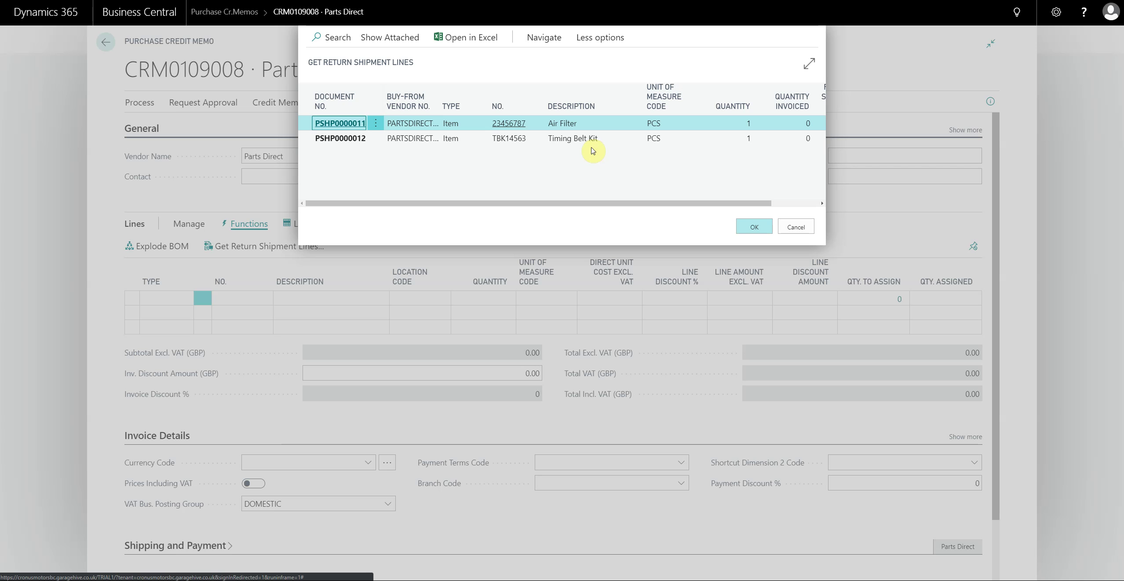
pyautogui.click(376, 123)
pyautogui.click(359, 181)
pyautogui.click(314, 139)
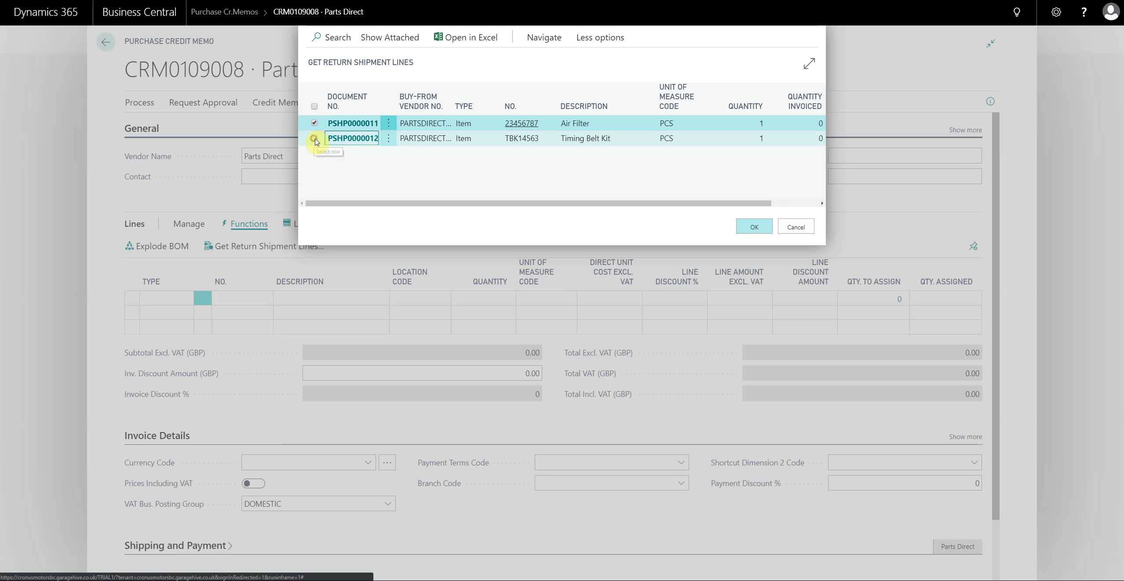
pyautogui.click(755, 228)
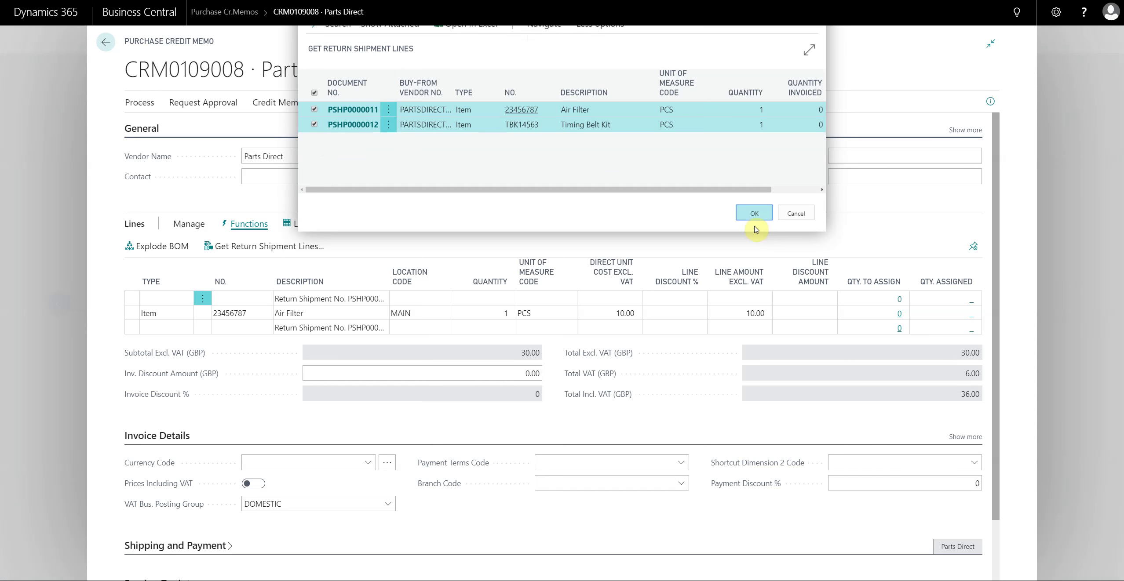
pyautogui.click(328, 313)
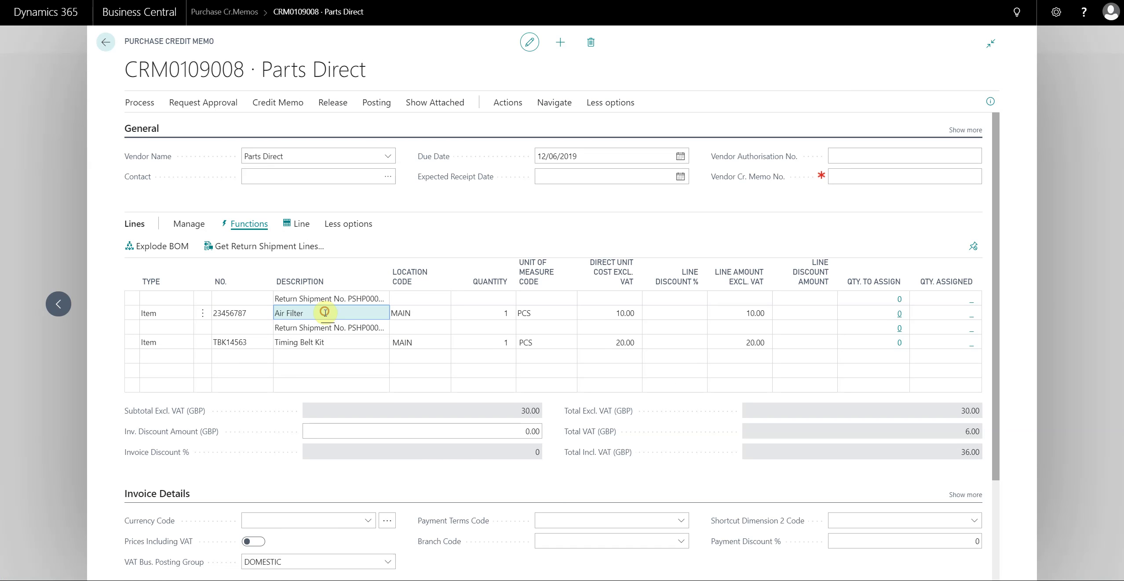
pyautogui.click(334, 343)
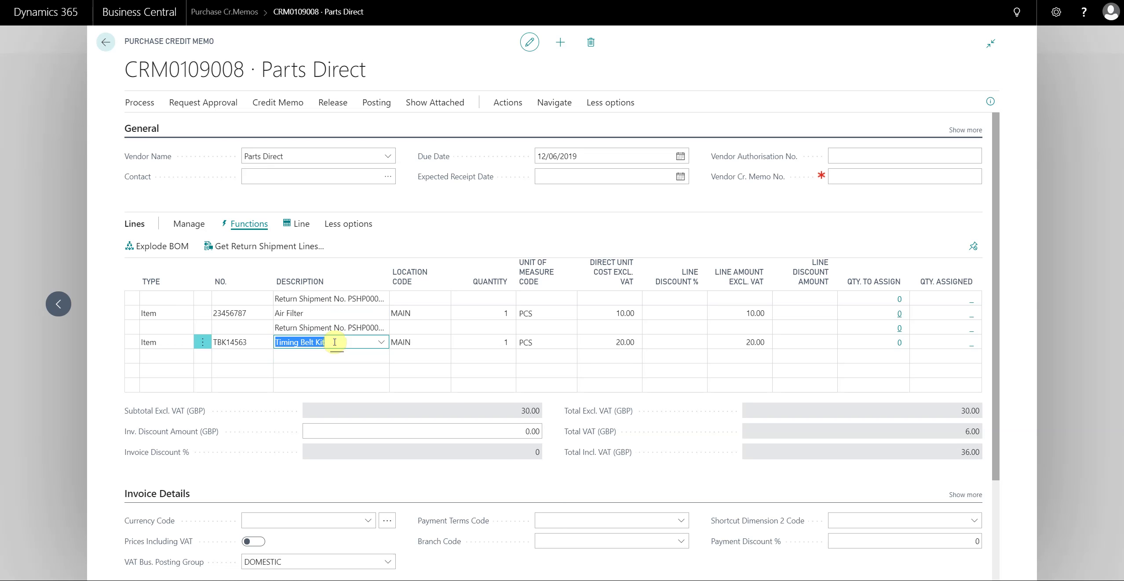
# Check the return shipment references above the Air Filter and Timing Belt Kit lines and the Timing Belt Kit's unit cost
pyautogui.click(352, 327)
pyautogui.click(354, 299)
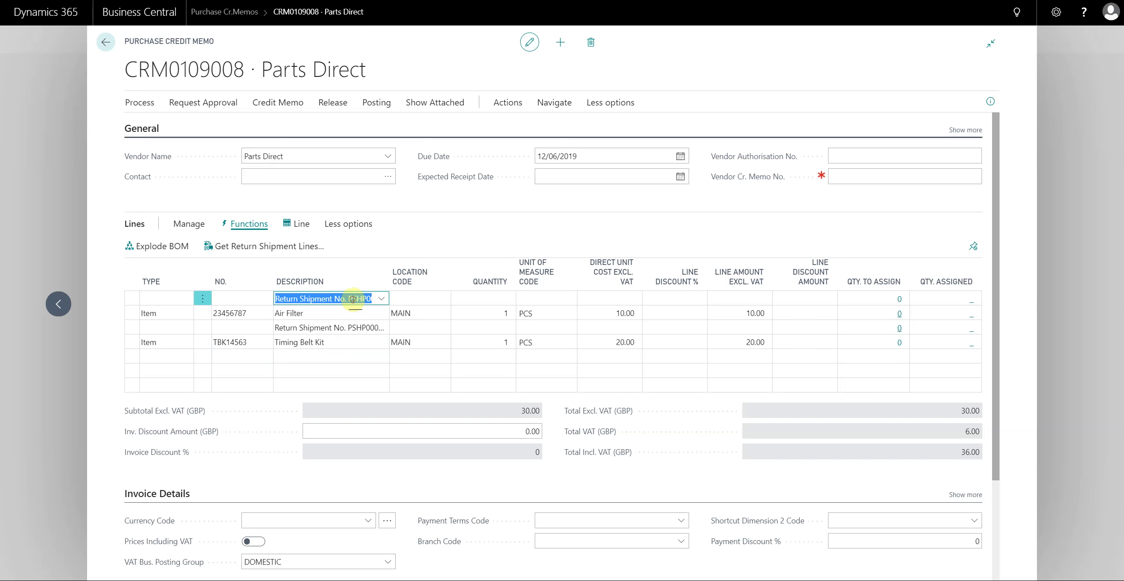
pyautogui.click(353, 328)
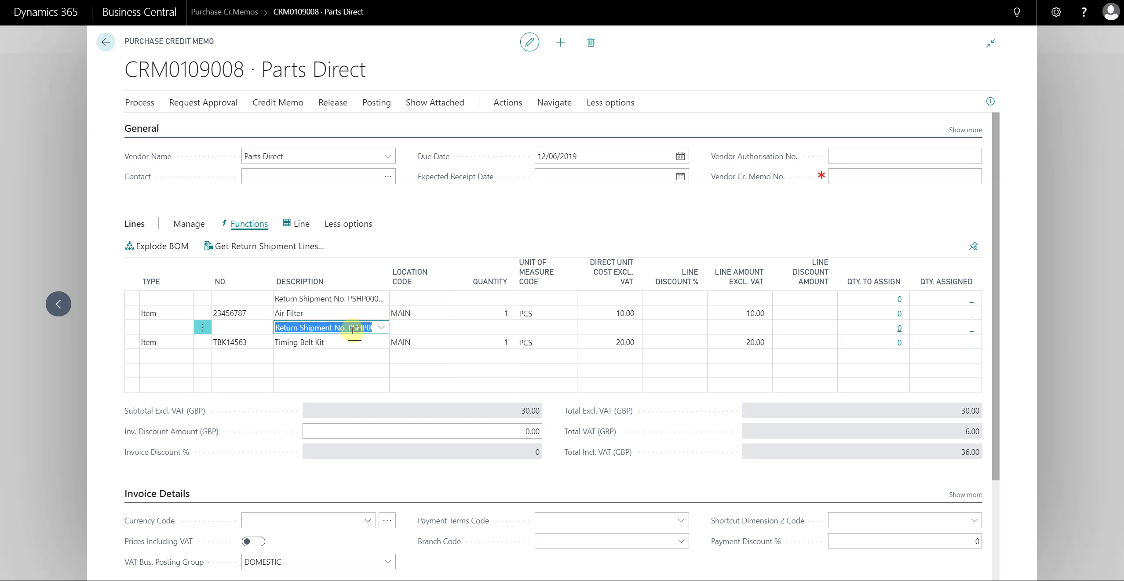
pyautogui.click(353, 330)
pyautogui.moveTo(353, 329); pyautogui.dragTo(415, 332)
pyautogui.click(345, 329)
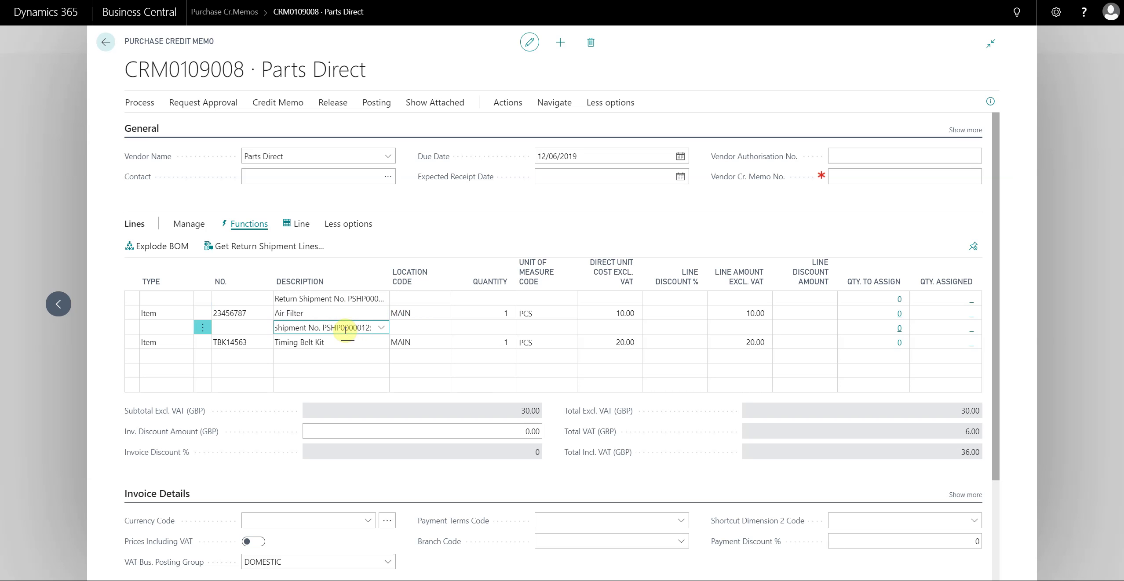
pyautogui.click(596, 344)
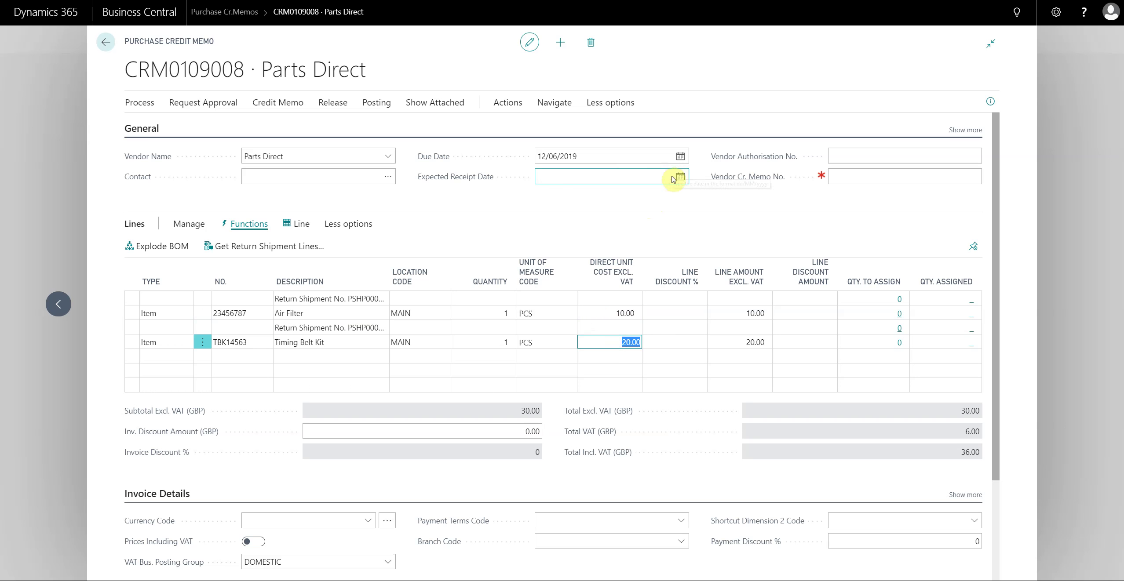
# Enter 123456 as the vendor credit memo number, then expand the general details to check the document date
pyautogui.click(836, 176)
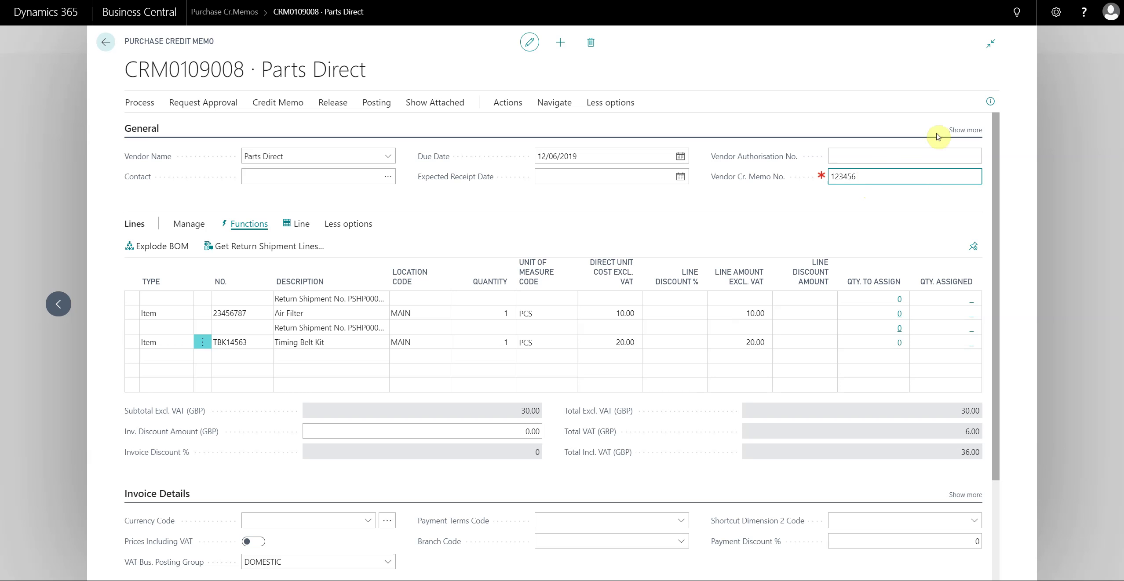
pyautogui.click(956, 130)
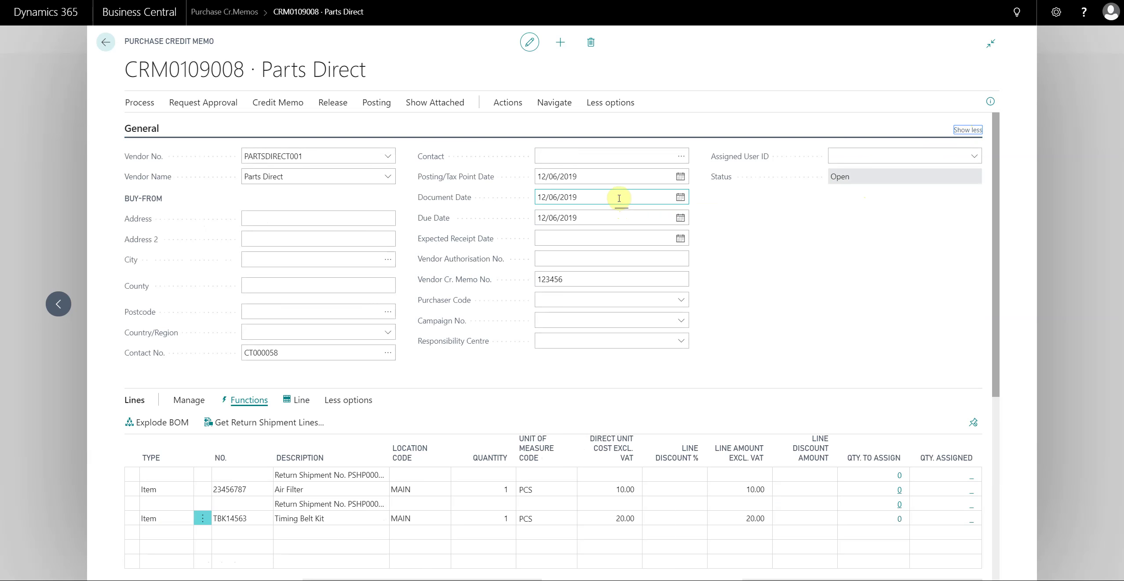
pyautogui.click(680, 197)
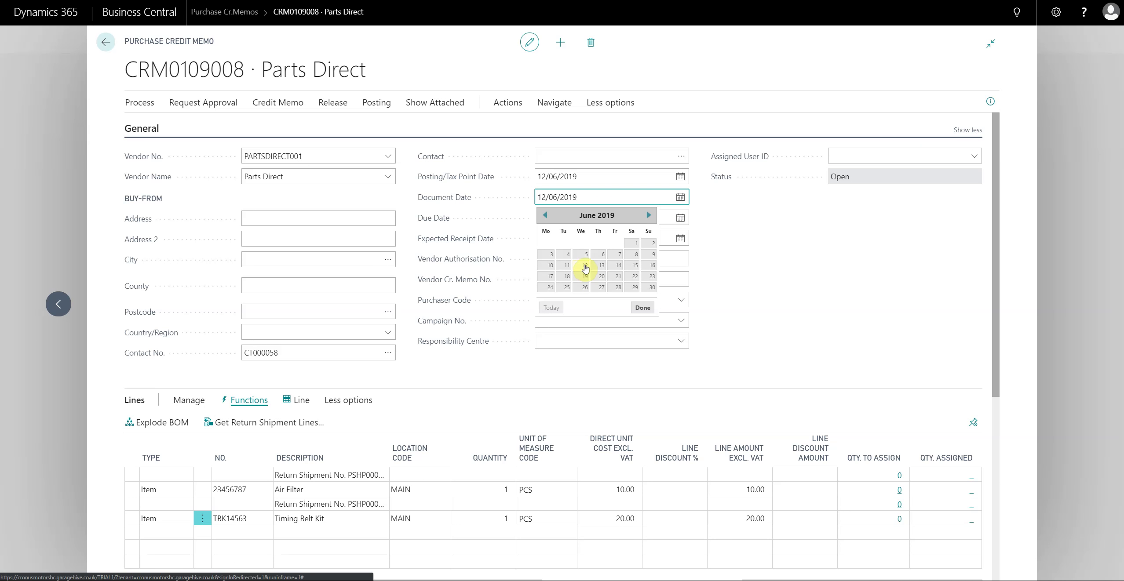
pyautogui.click(823, 298)
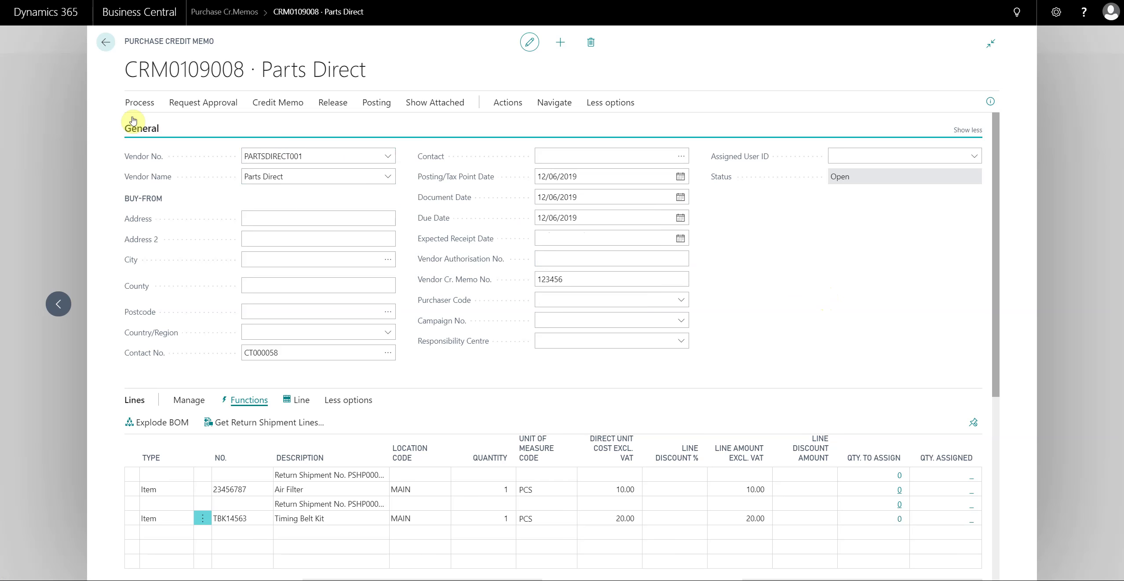
# Post the Parts Direct credit memo and decline to open the posted document
pyautogui.click(152, 108)
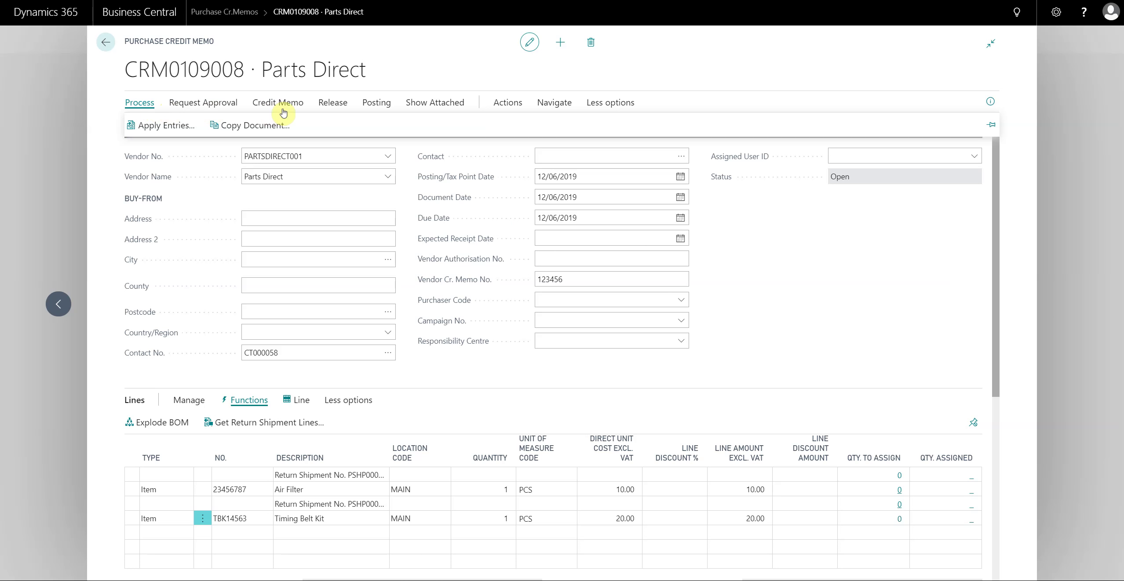
pyautogui.click(376, 104)
pyautogui.click(147, 127)
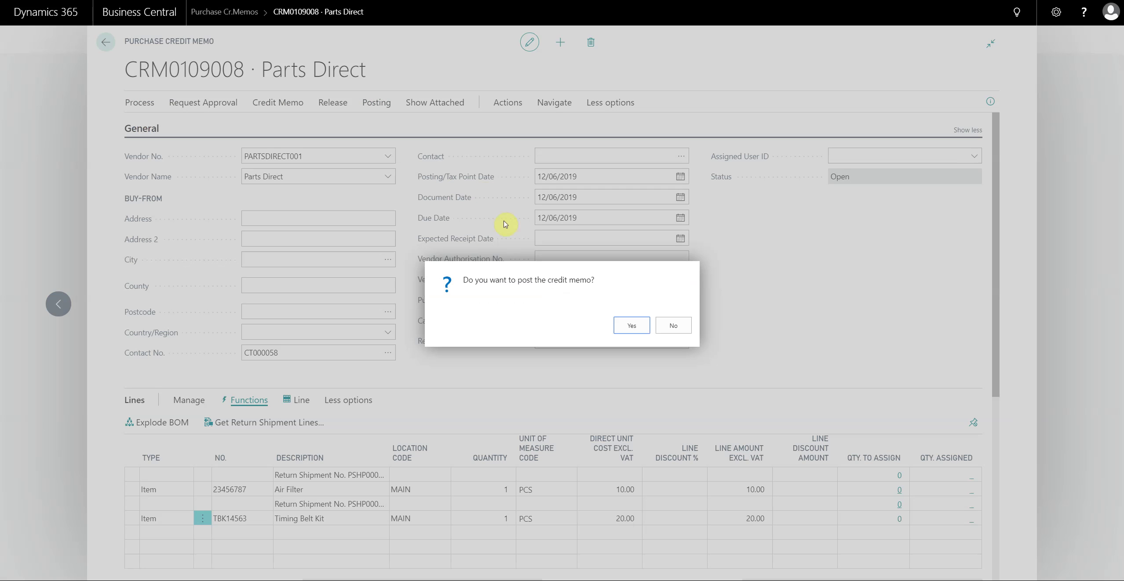
pyautogui.click(632, 326)
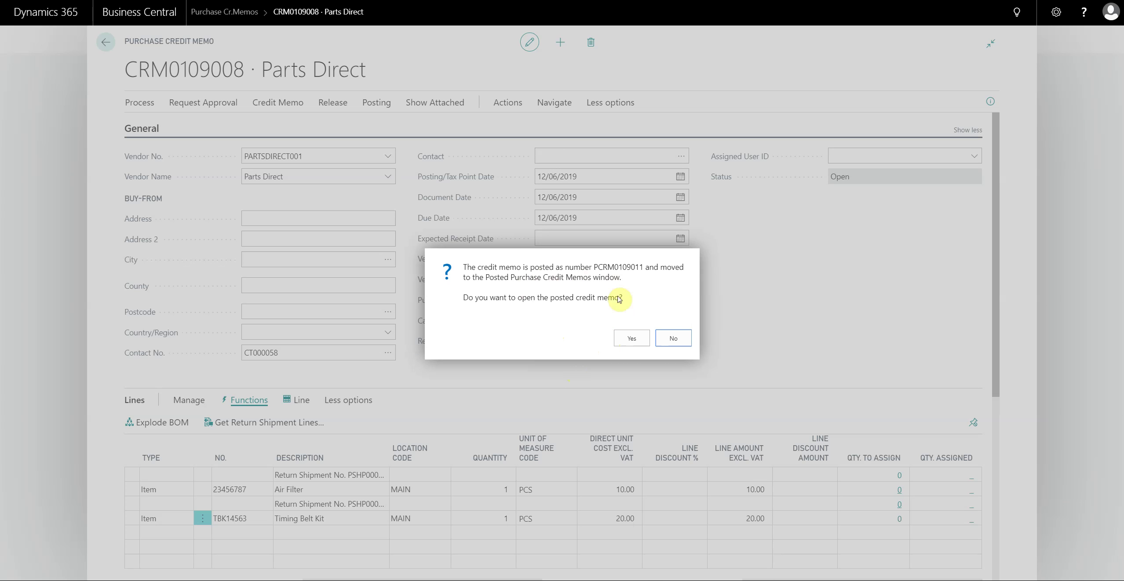
pyautogui.click(672, 338)
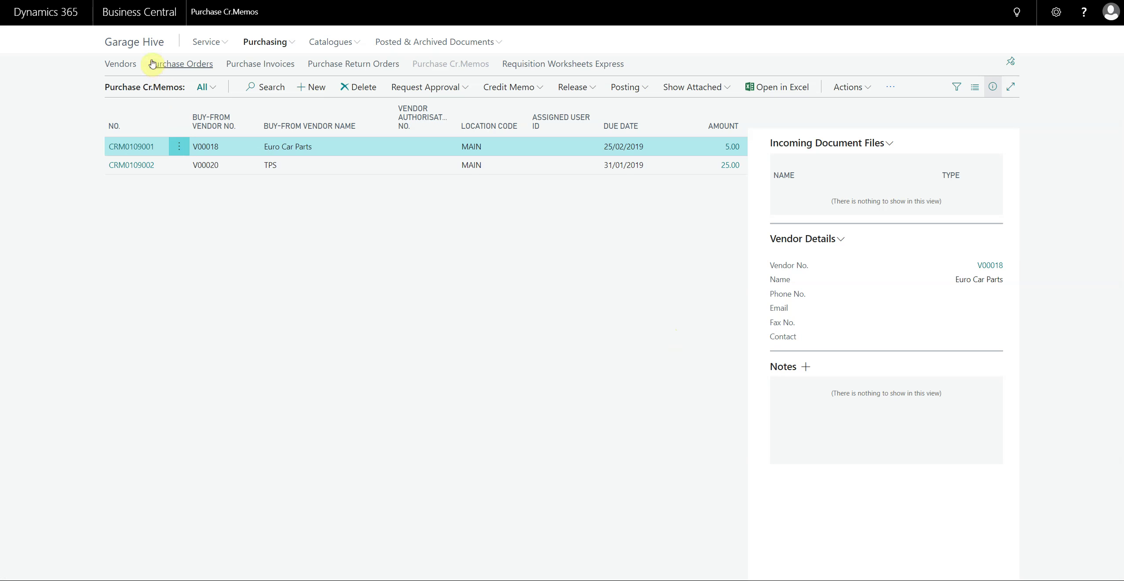
# Go to the purchase return orders list and open the first Parts Direct return order
pyautogui.click(134, 43)
pyautogui.click(269, 42)
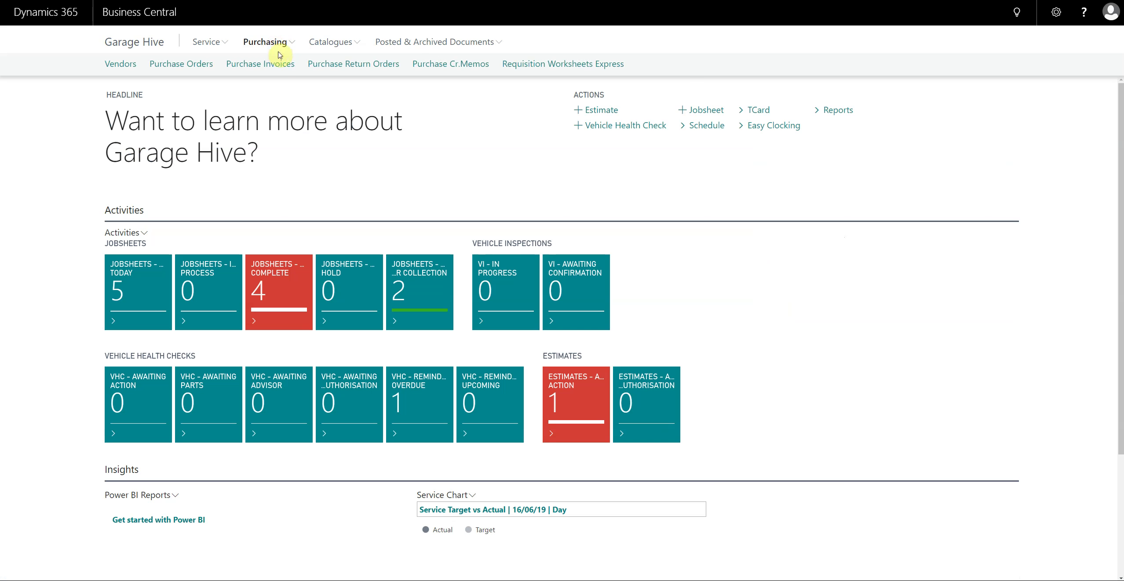
pyautogui.click(368, 64)
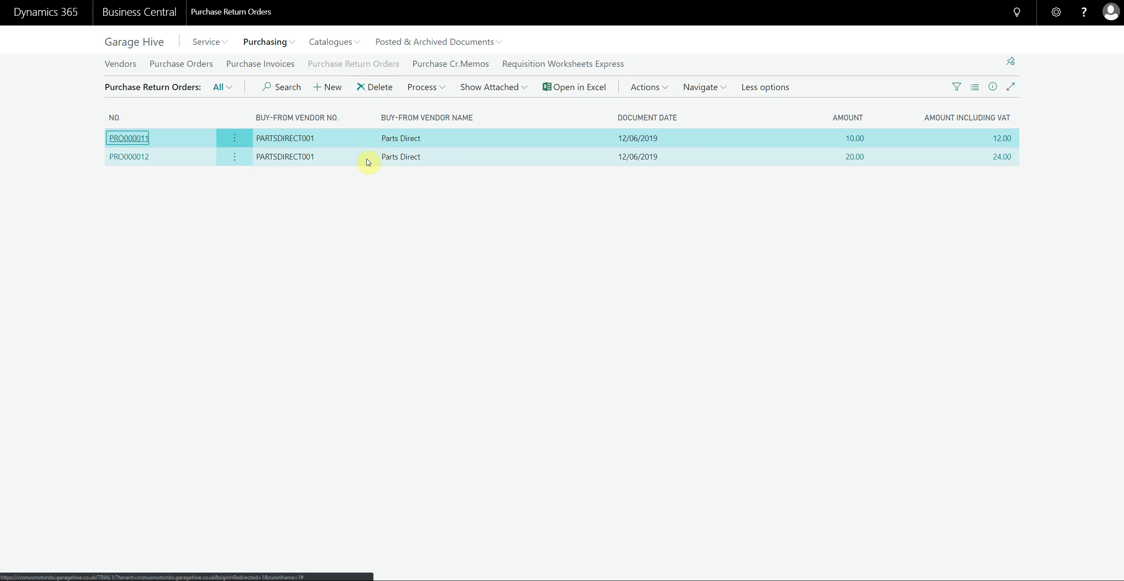
pyautogui.click(127, 139)
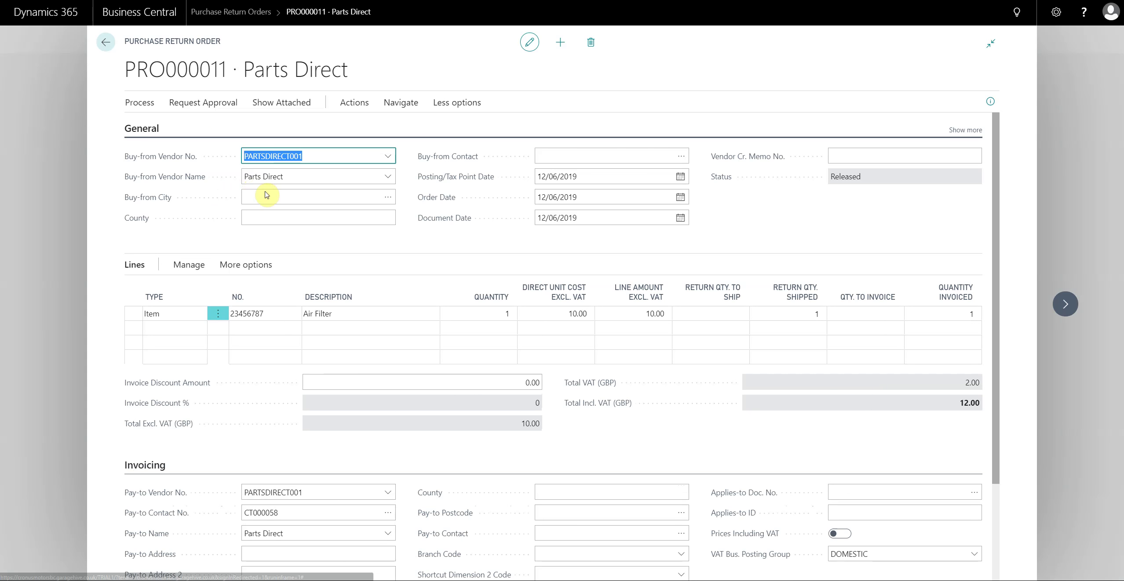
# Check the shipped and invoiced quantities on the Air Filter line, and delete this return order
pyautogui.moveTo(810, 314); pyautogui.dragTo(820, 314)
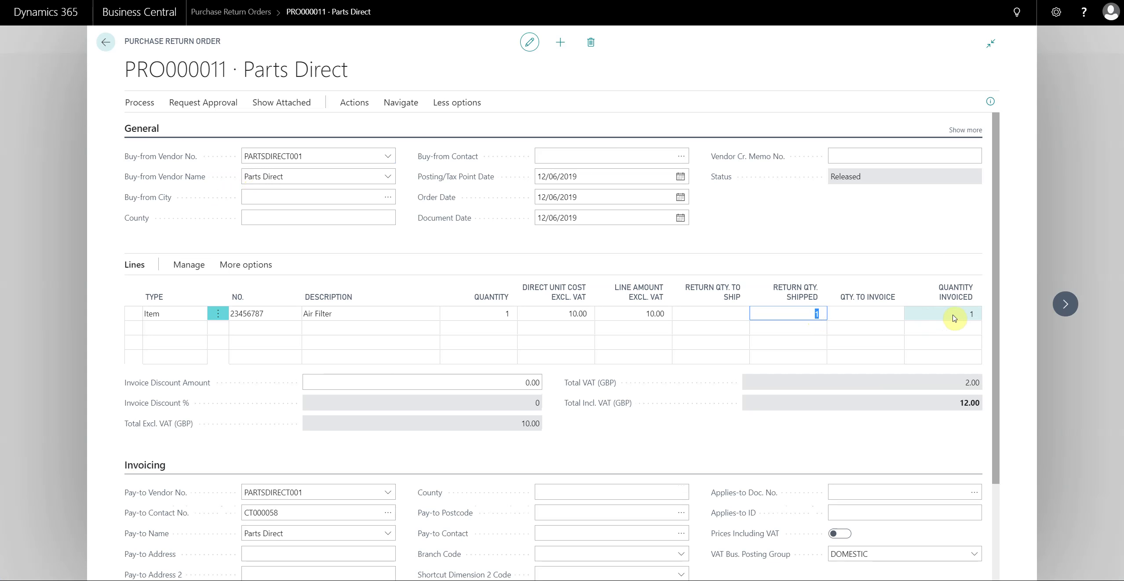
pyautogui.moveTo(955, 314); pyautogui.dragTo(983, 313)
pyautogui.click(972, 316)
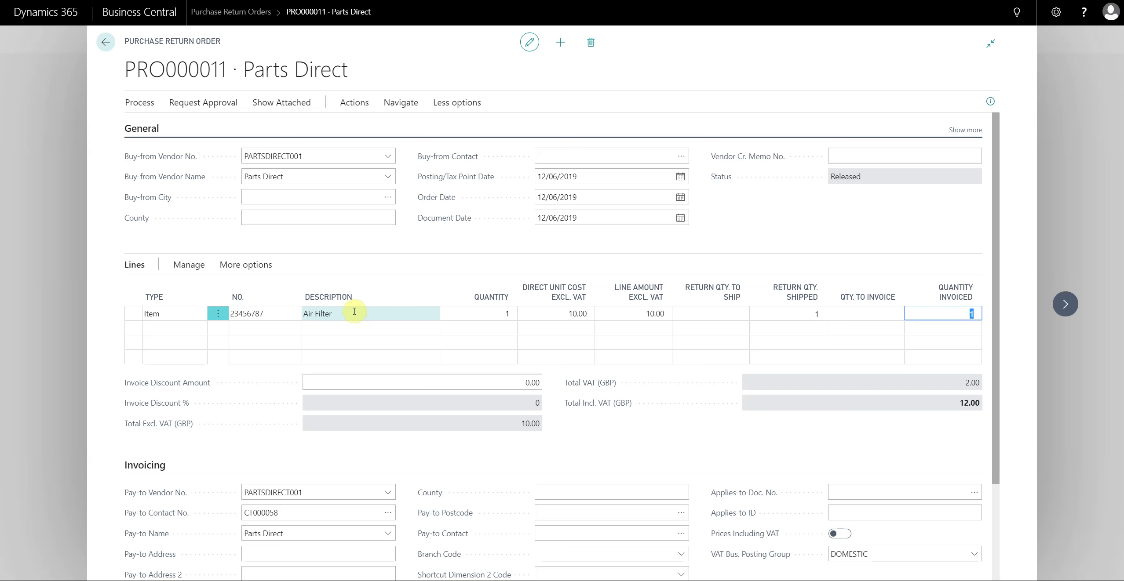
pyautogui.click(331, 328)
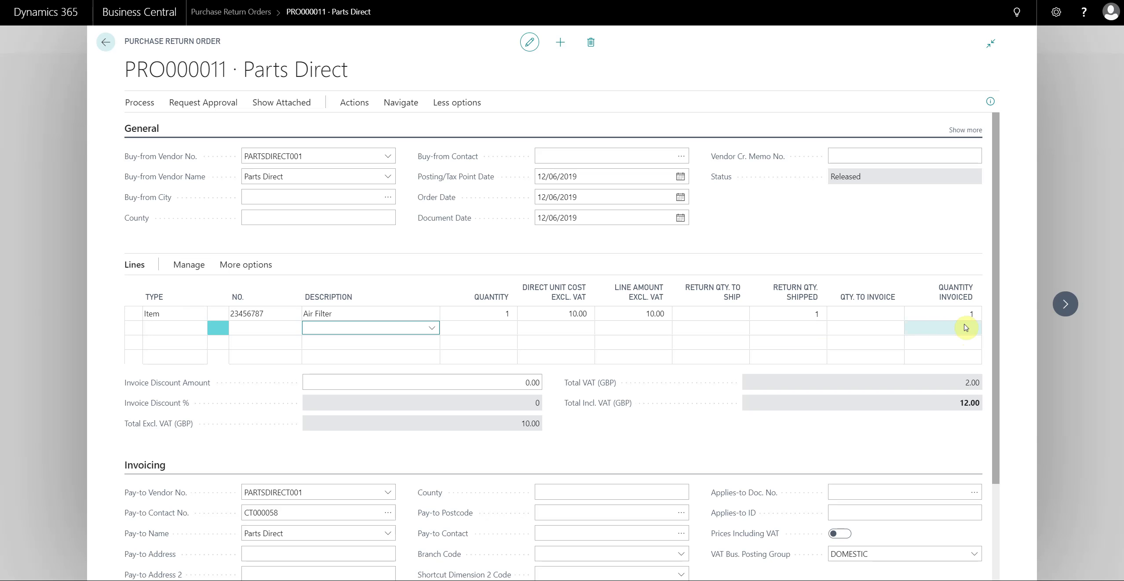
pyautogui.click(360, 313)
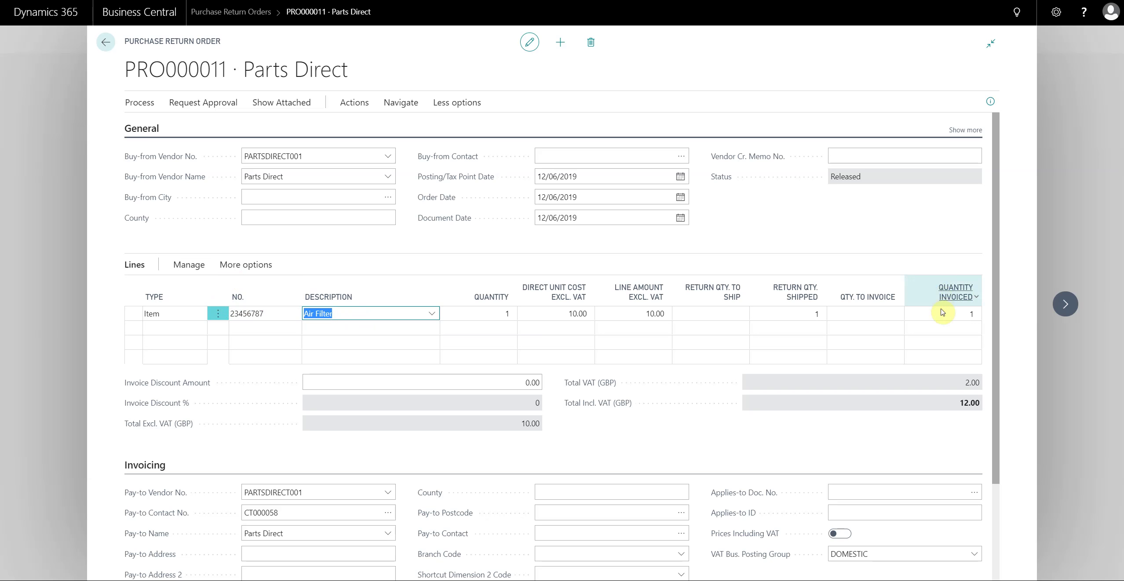
pyautogui.click(587, 44)
pyautogui.click(632, 326)
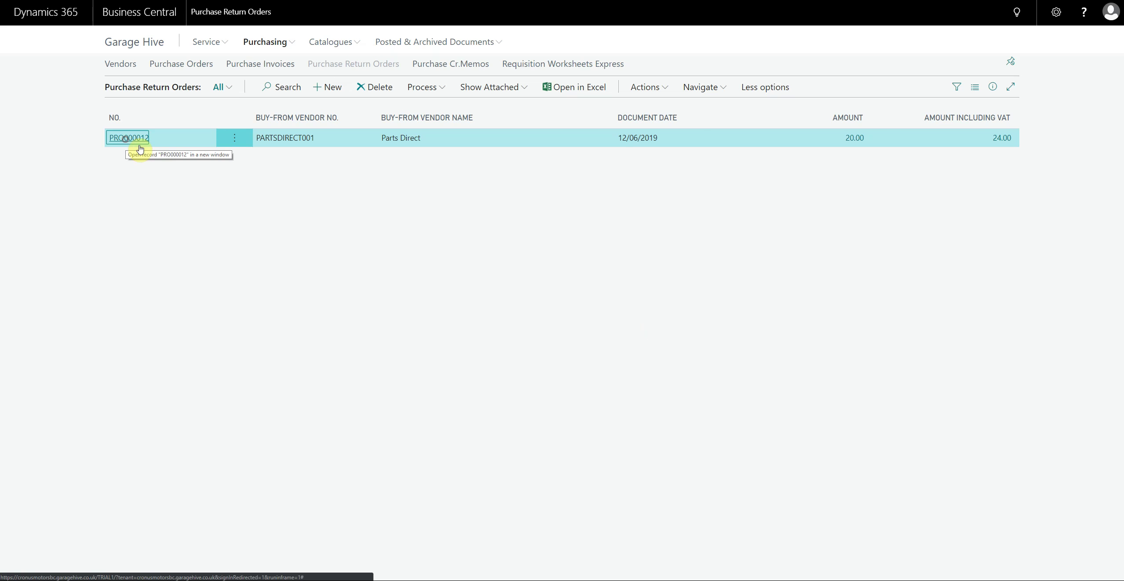
# Open the remaining Parts Direct return order, check the Timing Belt Kit's shipped and invoiced quantities, and delete the order
pyautogui.click(126, 138)
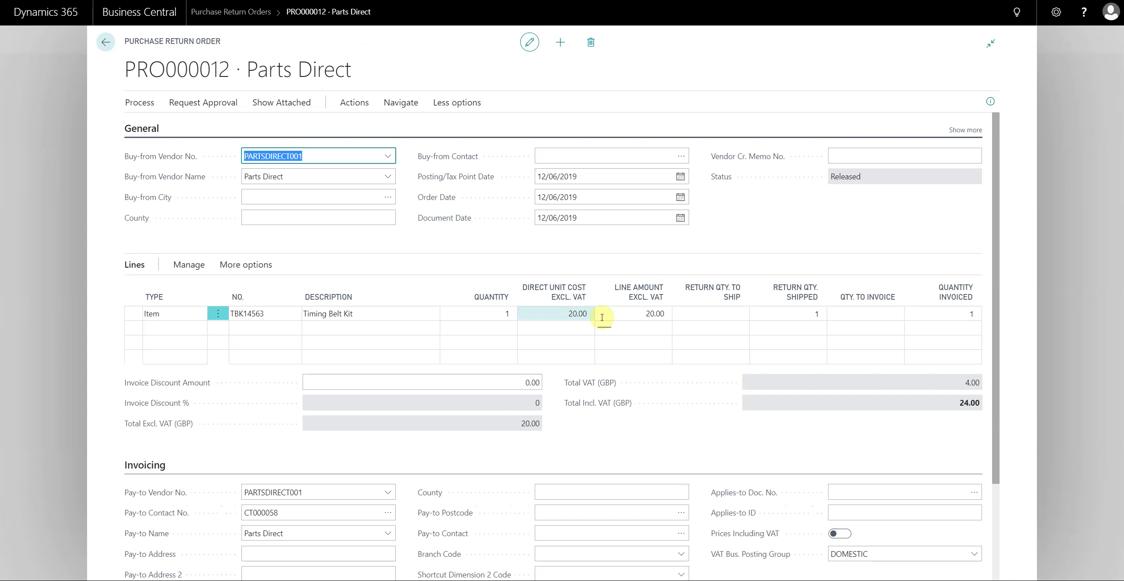
pyautogui.click(811, 316)
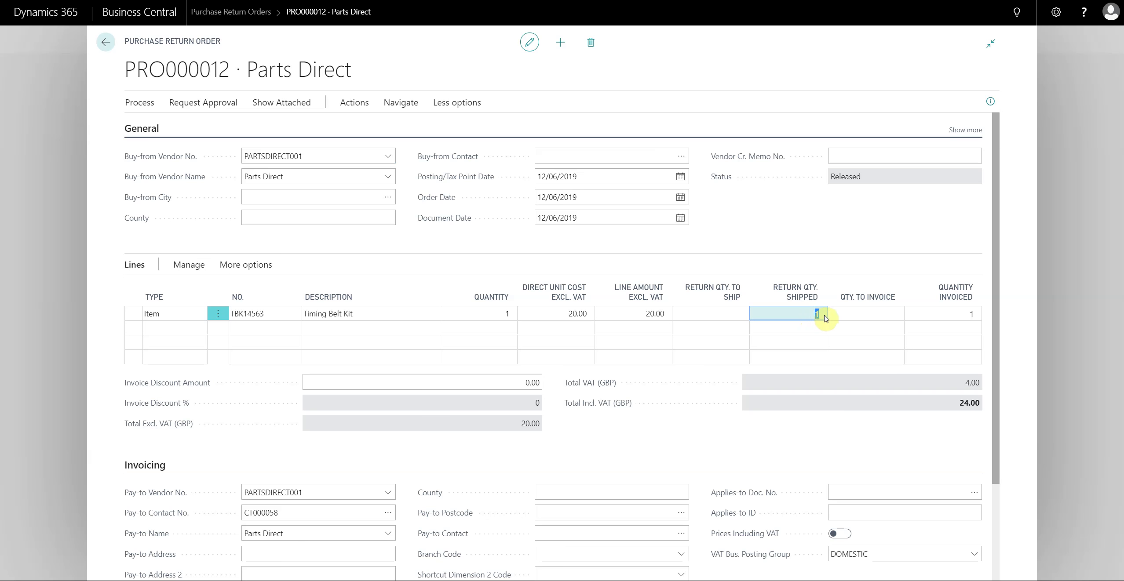
pyautogui.click(959, 313)
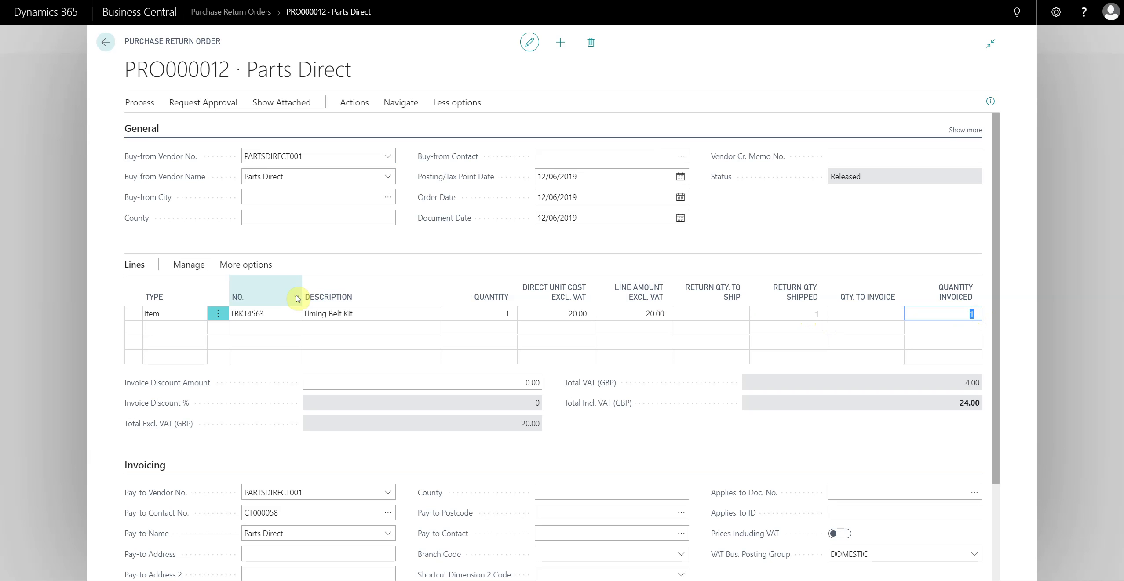
pyautogui.click(590, 42)
pyautogui.click(632, 326)
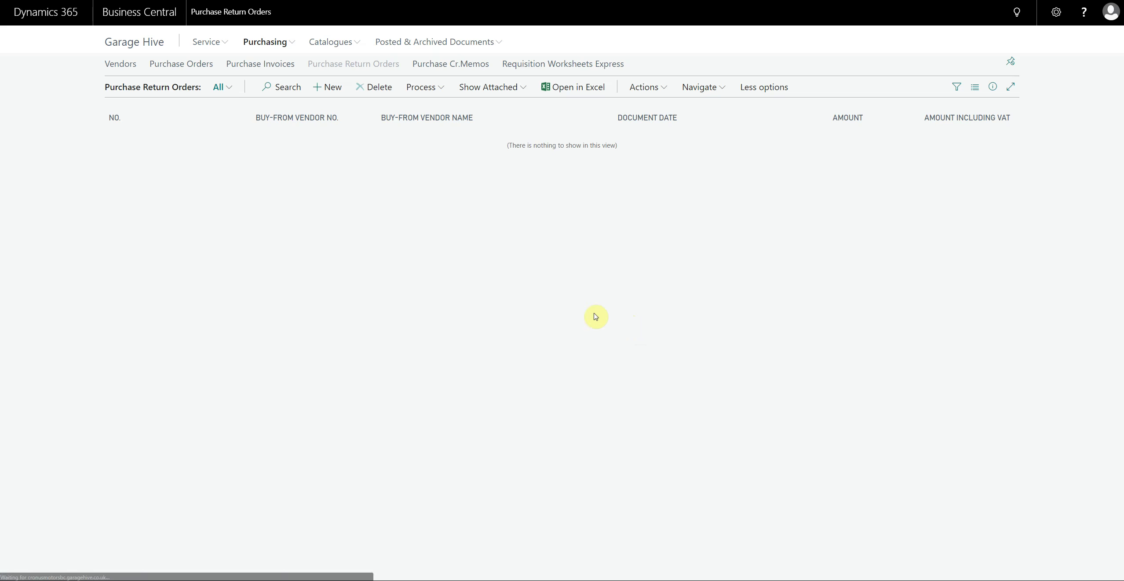